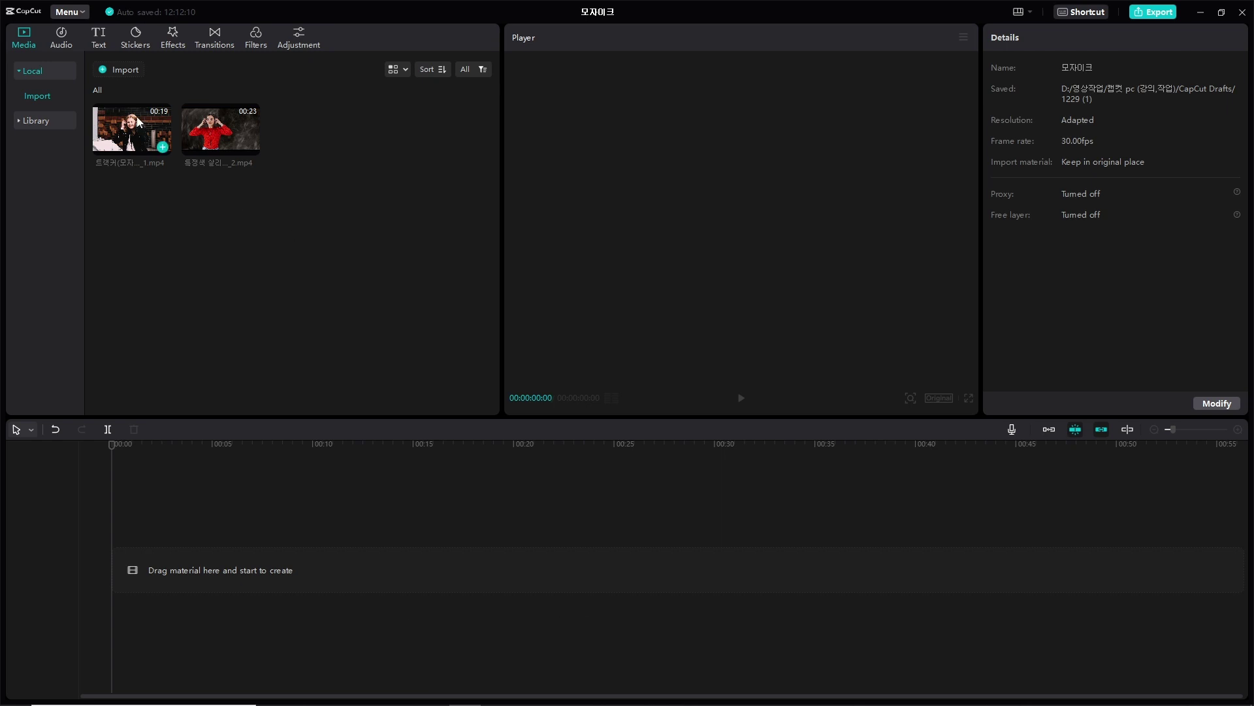
Place the 19-second clip 트랙커(모자이크)_1.mp4 at the start of the timeline and preview it
left_click_drag(137, 121, 117, 568)
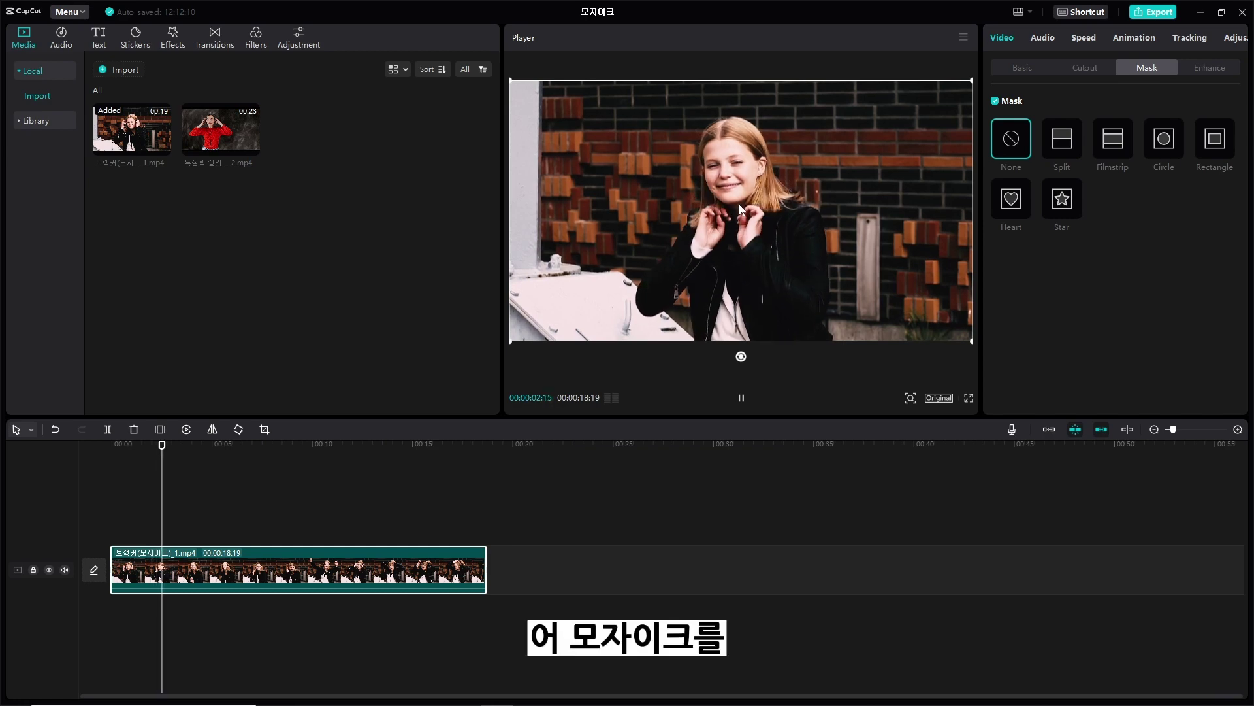
key("space")
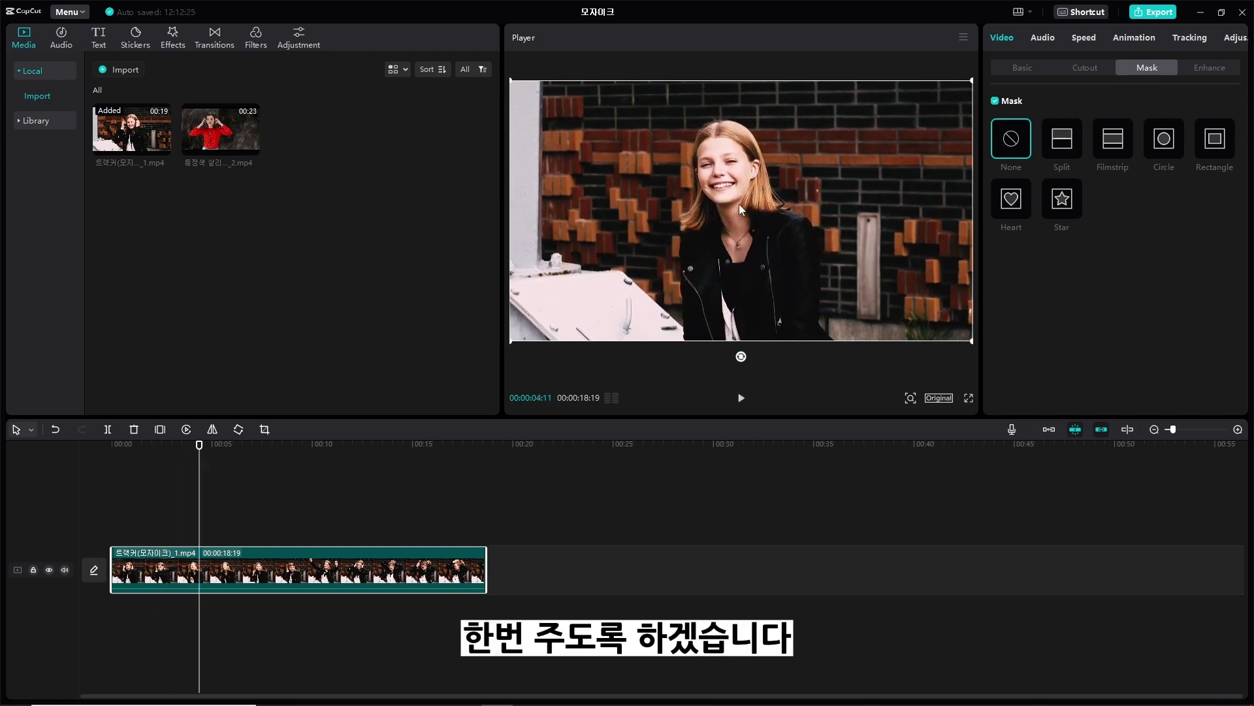
Try the Mosaic effect directly on the clip with Blur at 20, and undo it
left_click(171, 38)
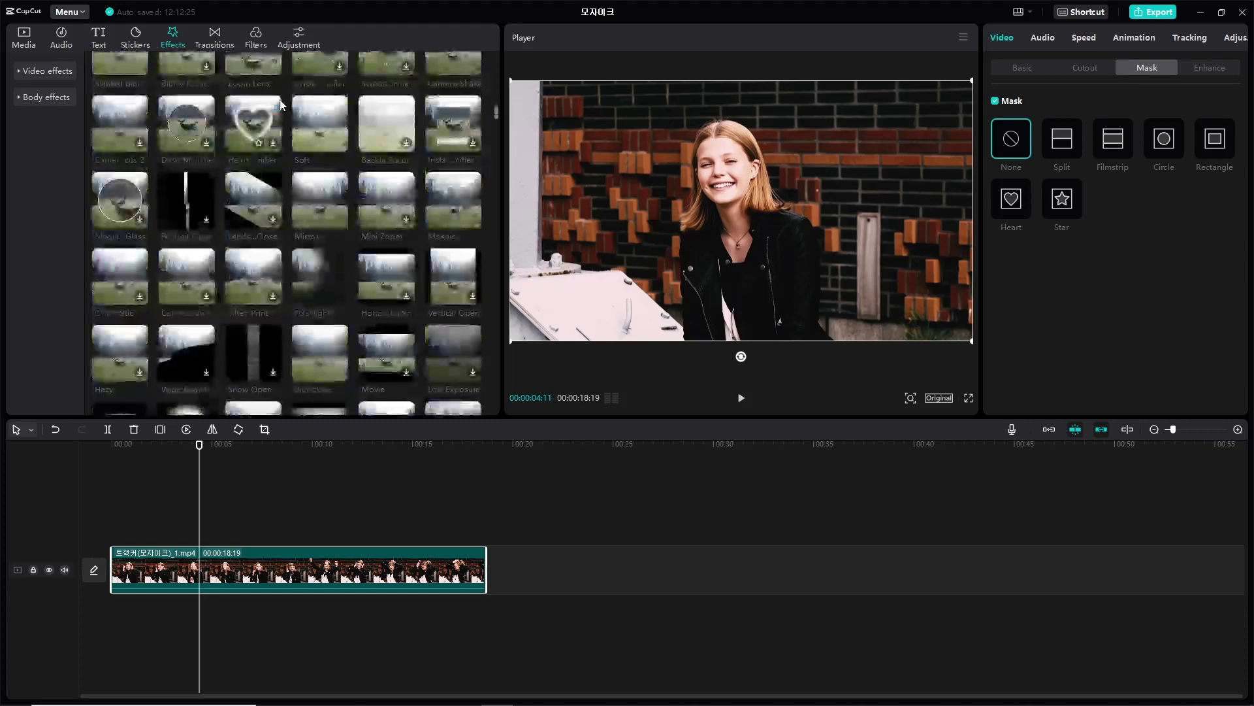
mouse_move(452, 186)
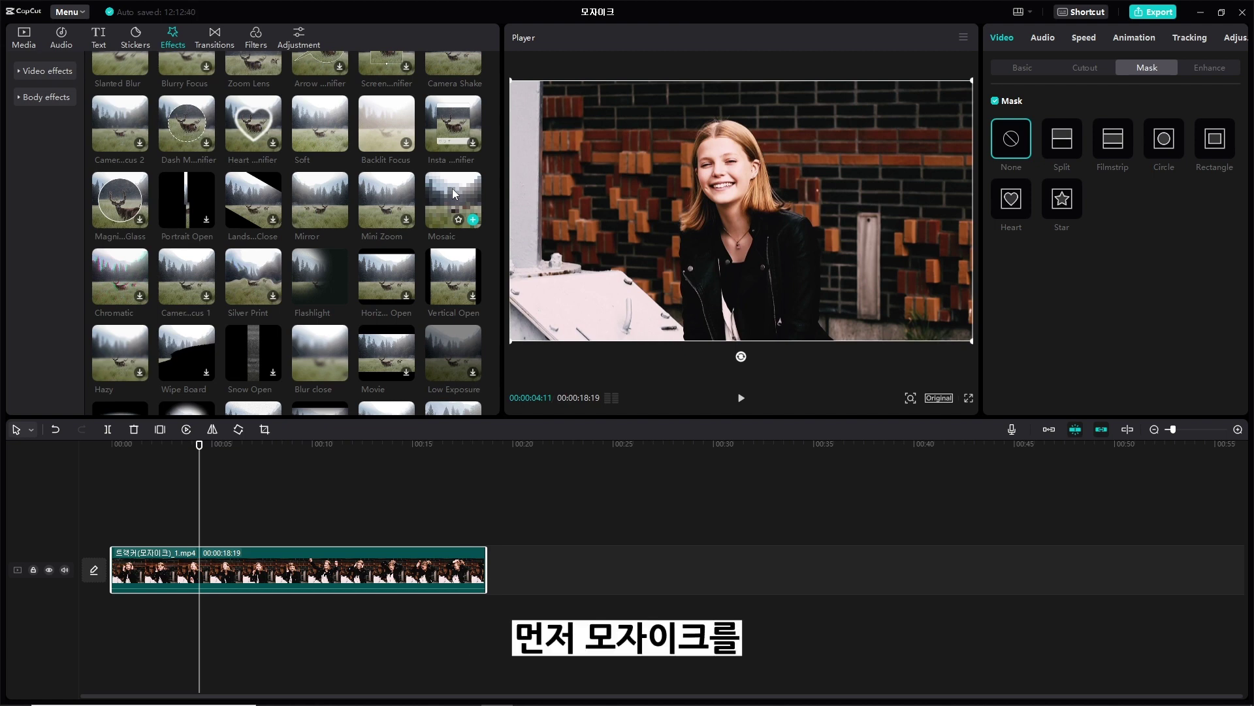
left_click_drag(452, 188, 231, 561)
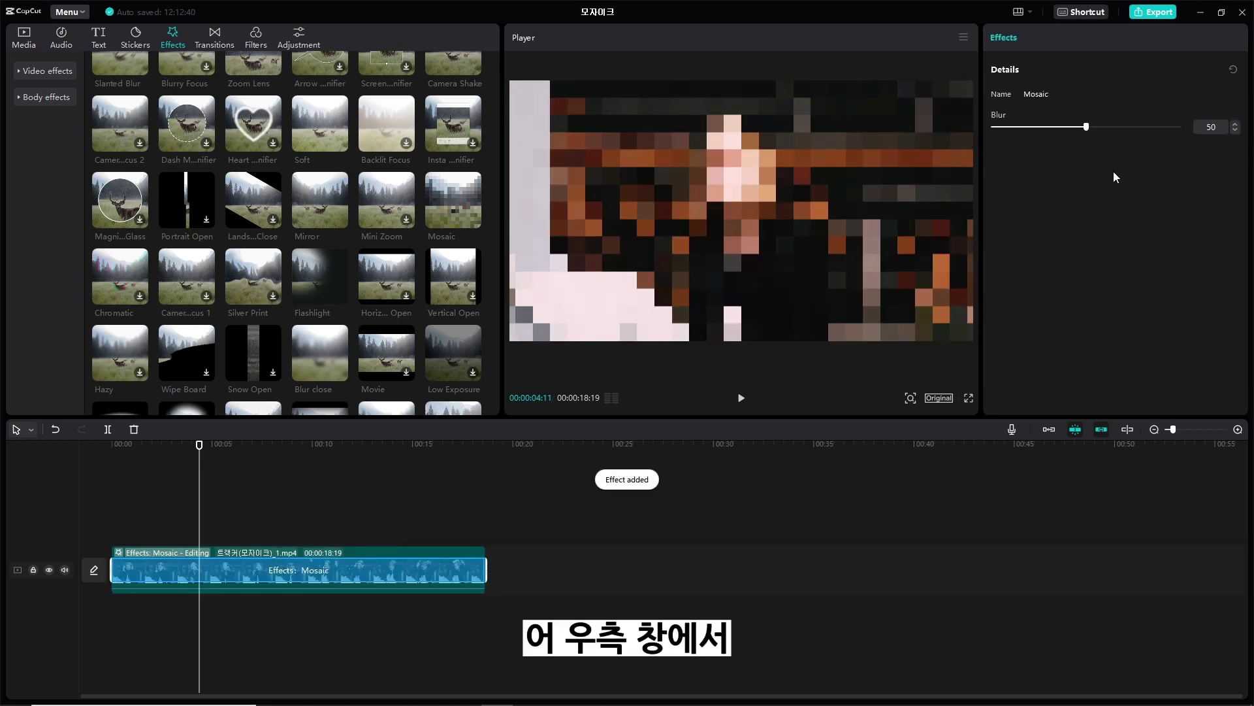
left_click_drag(1077, 128, 1029, 136)
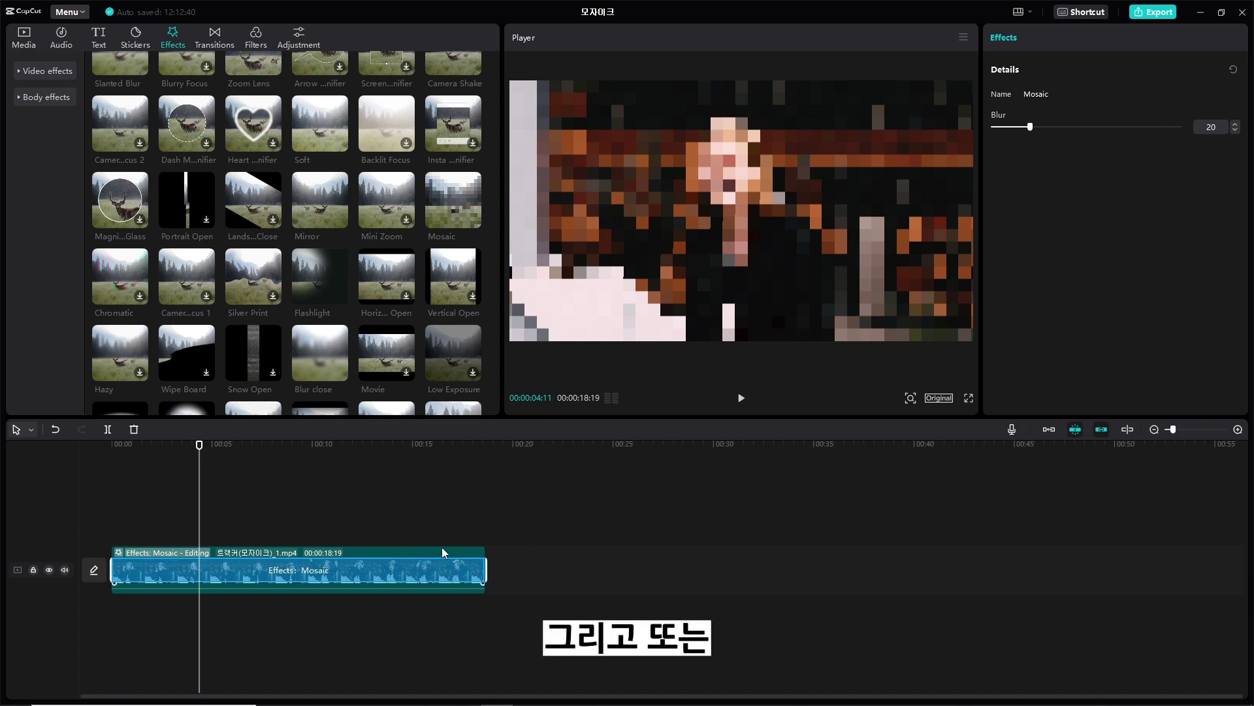
key("ctrl+z")
key("ctrl+z")
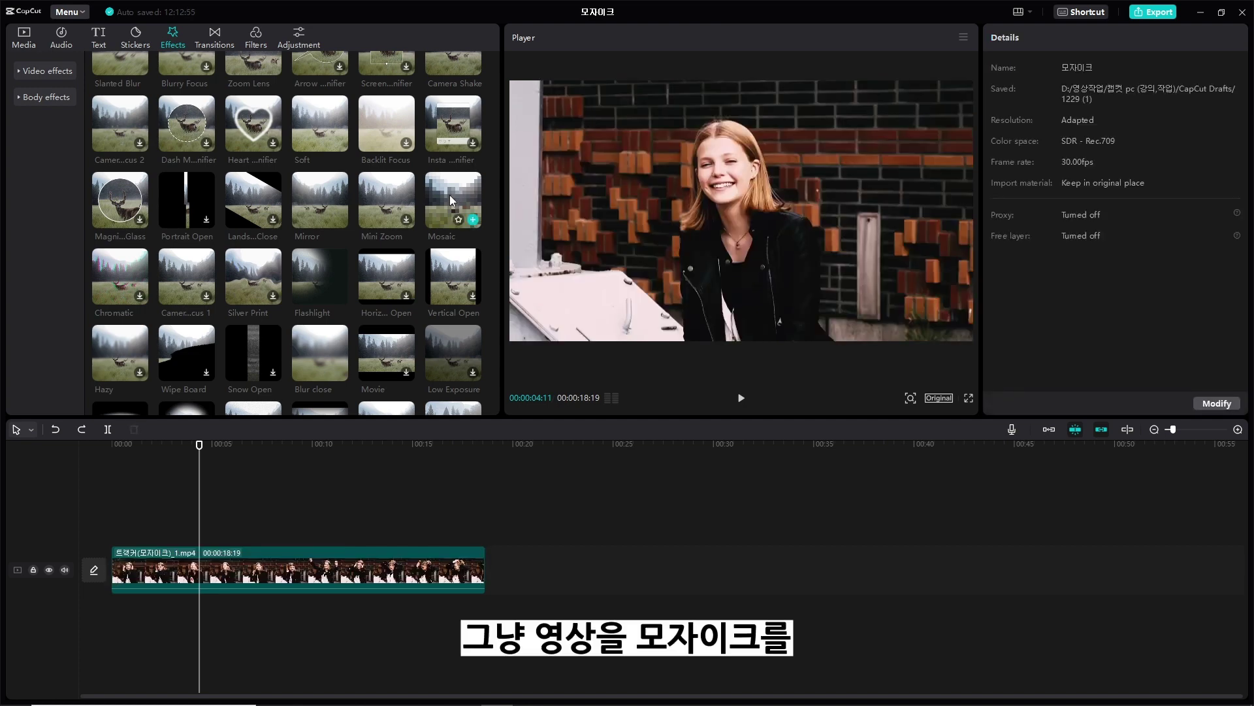
Place the Mosaic effect on its own track above the clip from the start, and set its Blur to 0
left_click_drag(450, 195, 114, 529)
left_click(106, 484)
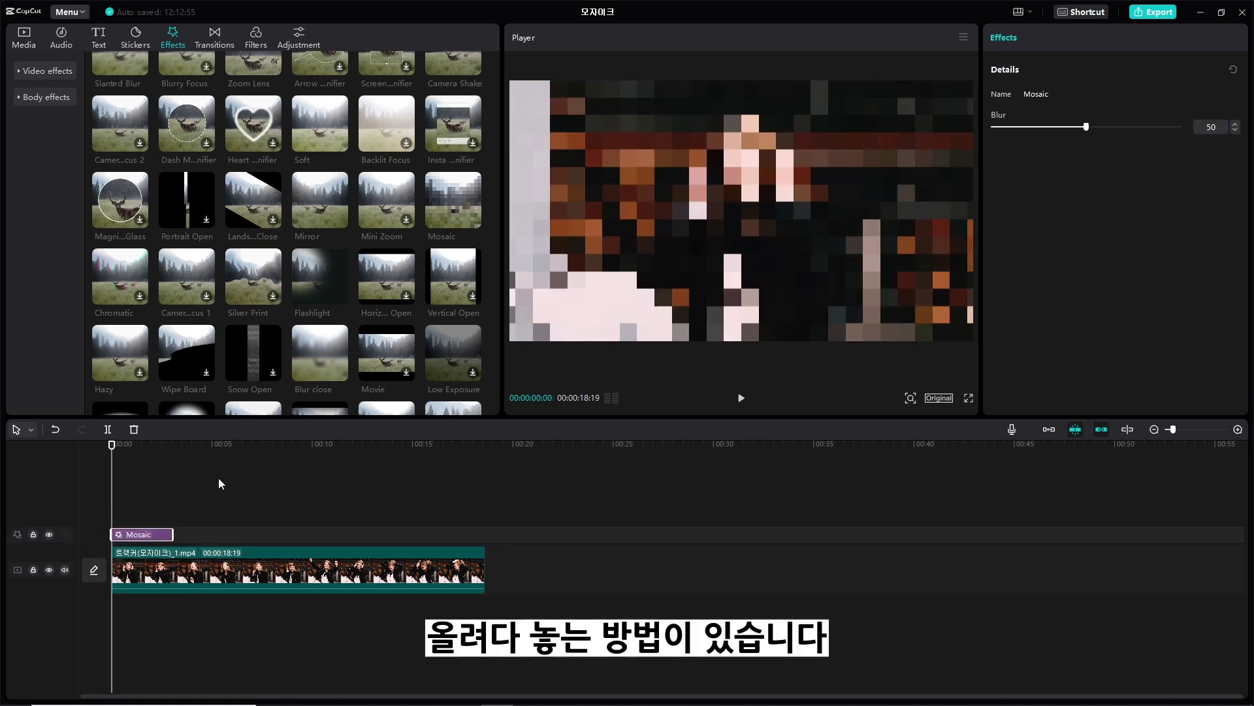
key("space")
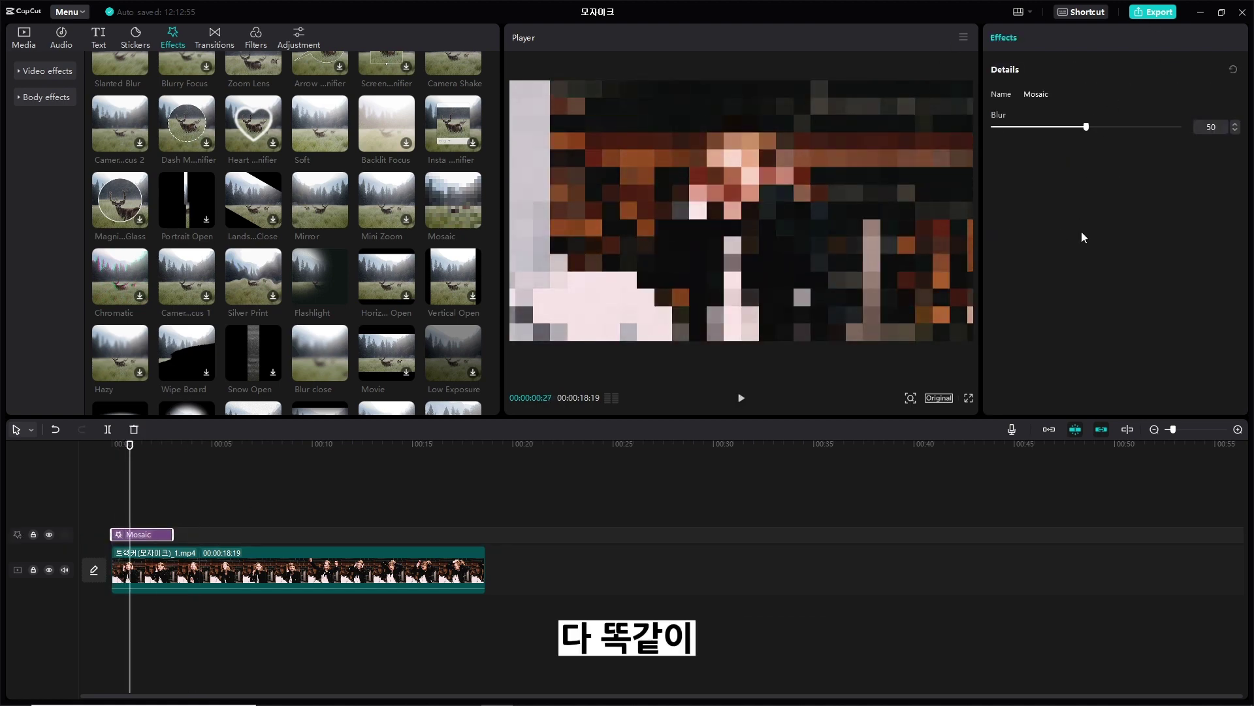
left_click_drag(1086, 126, 993, 127)
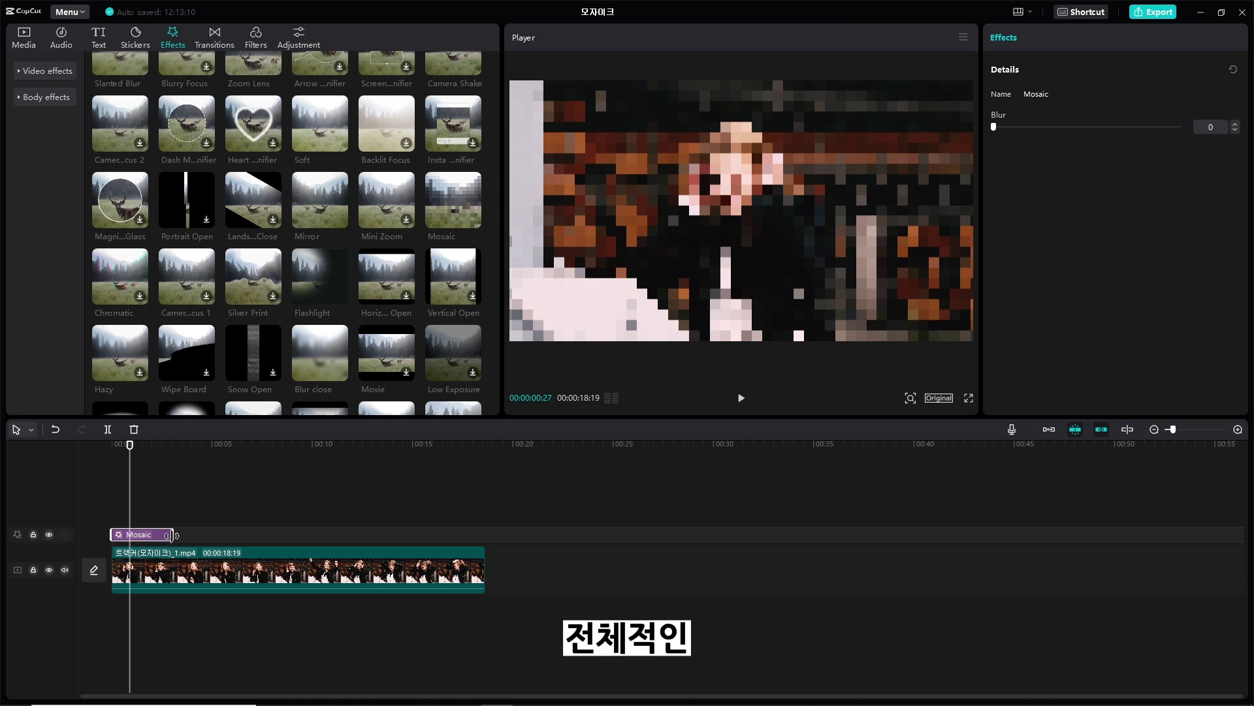
Extend the Mosaic effect to the end of the clip and play a short stretch of it
left_click_drag(171, 535, 486, 535)
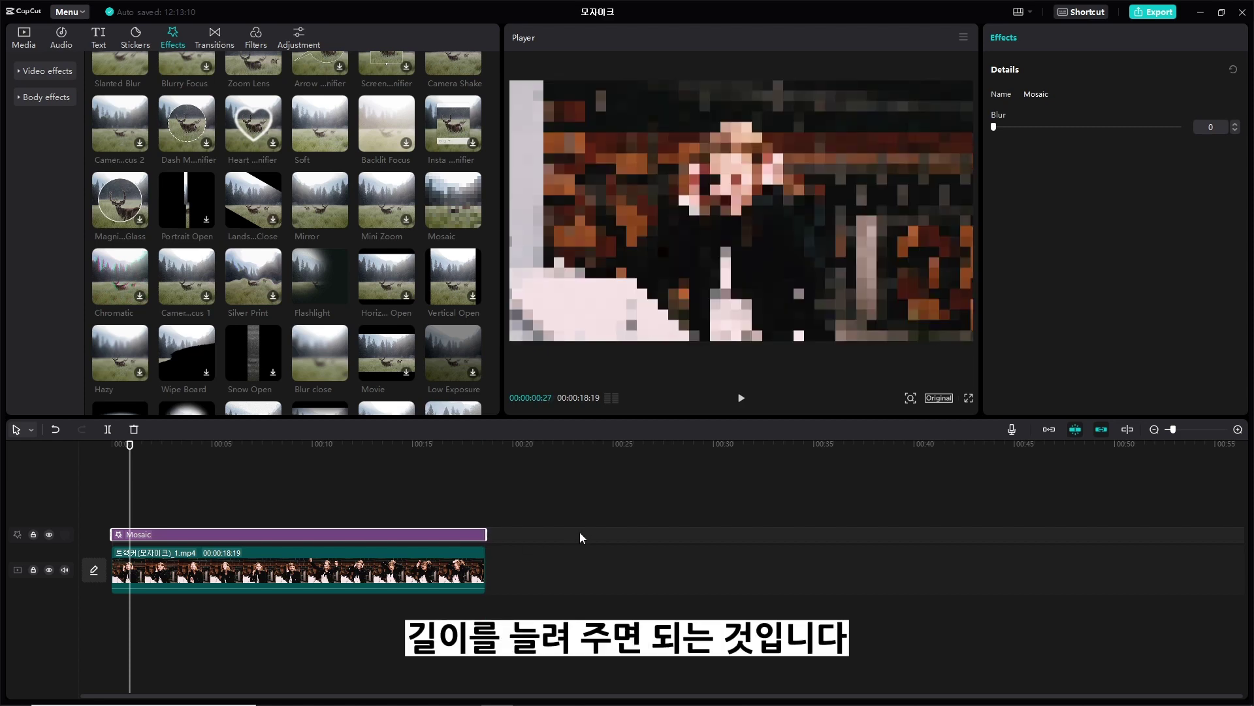
key("space")
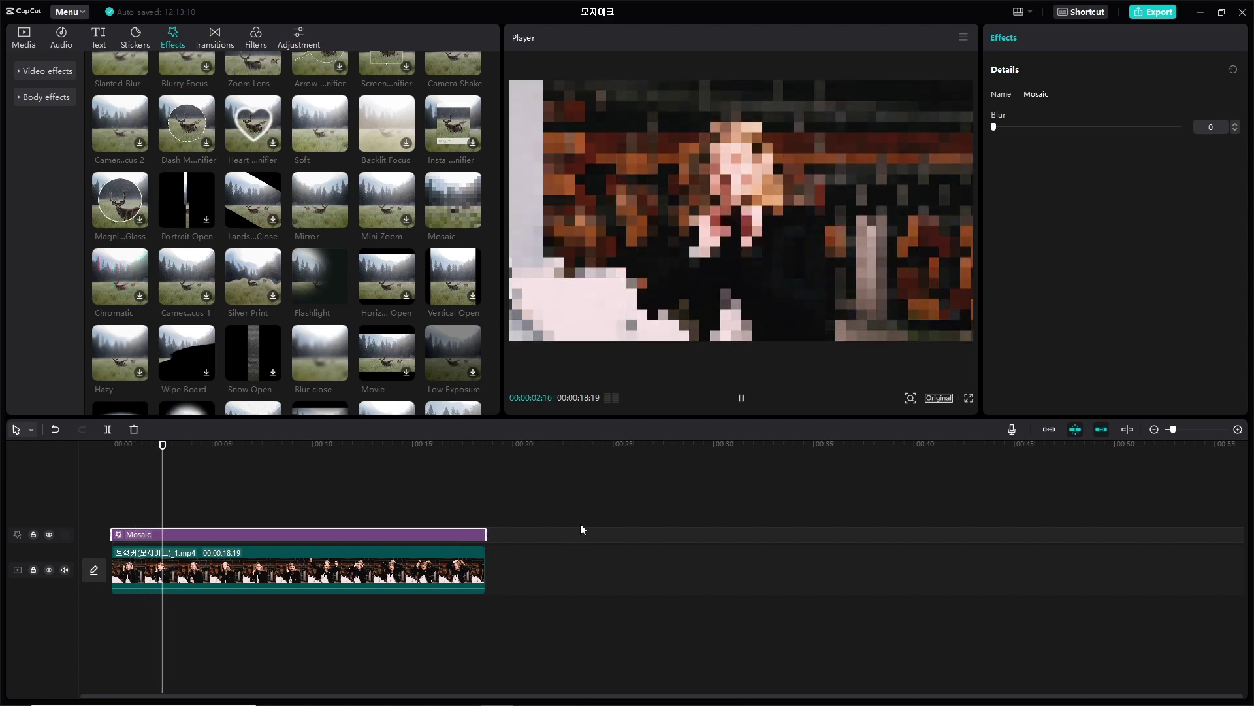
key("space")
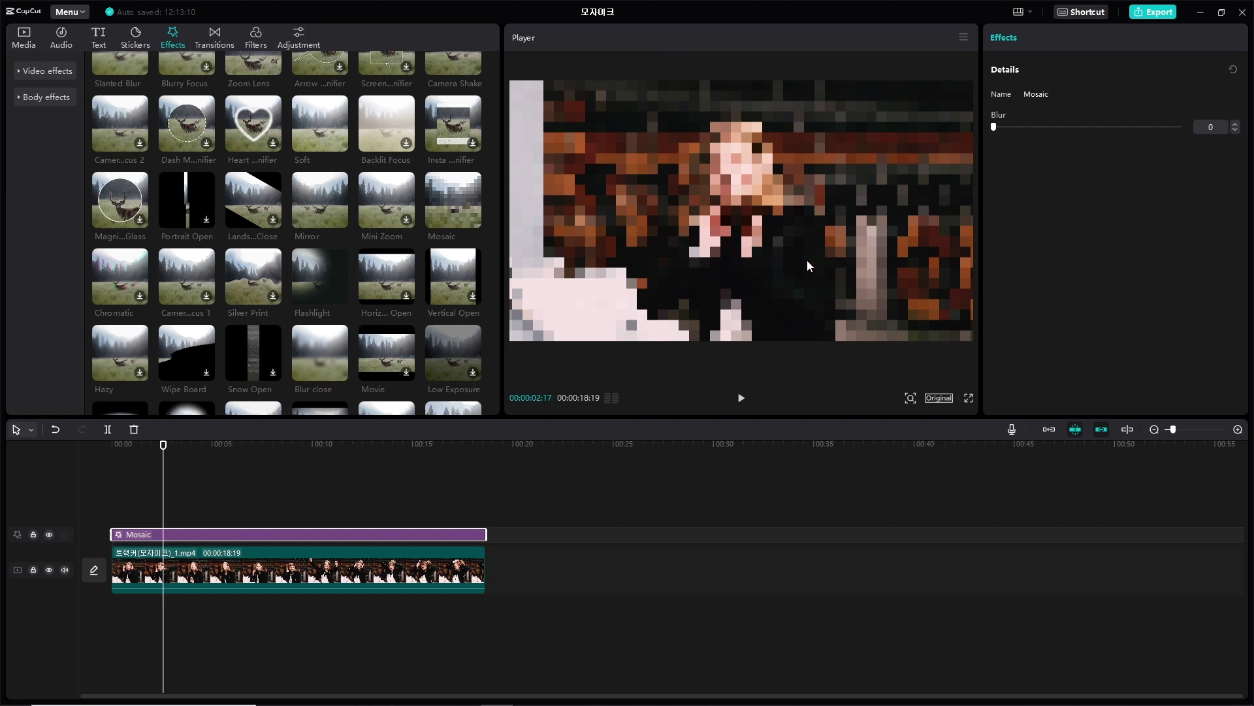
Apply a Circle mask to the clip over the woman's face, about 275 × 277 at position X 0, Y 88
left_click(425, 563)
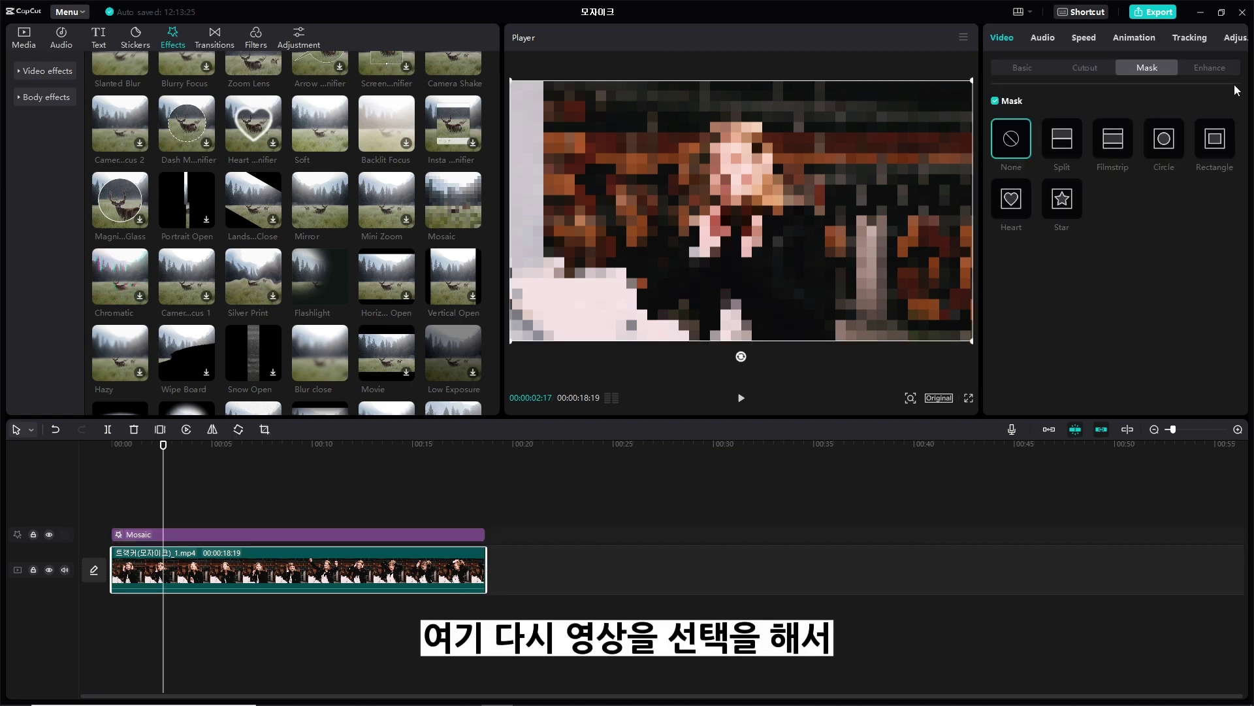
left_click(1033, 69)
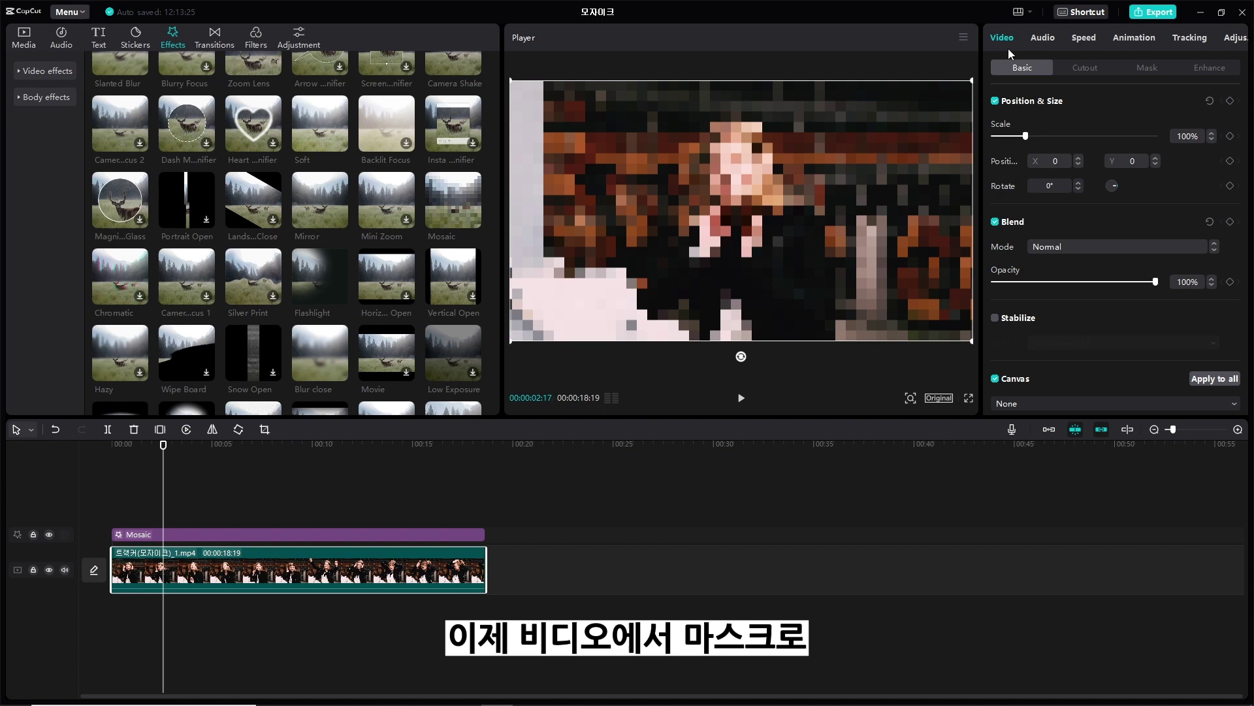
left_click(1148, 69)
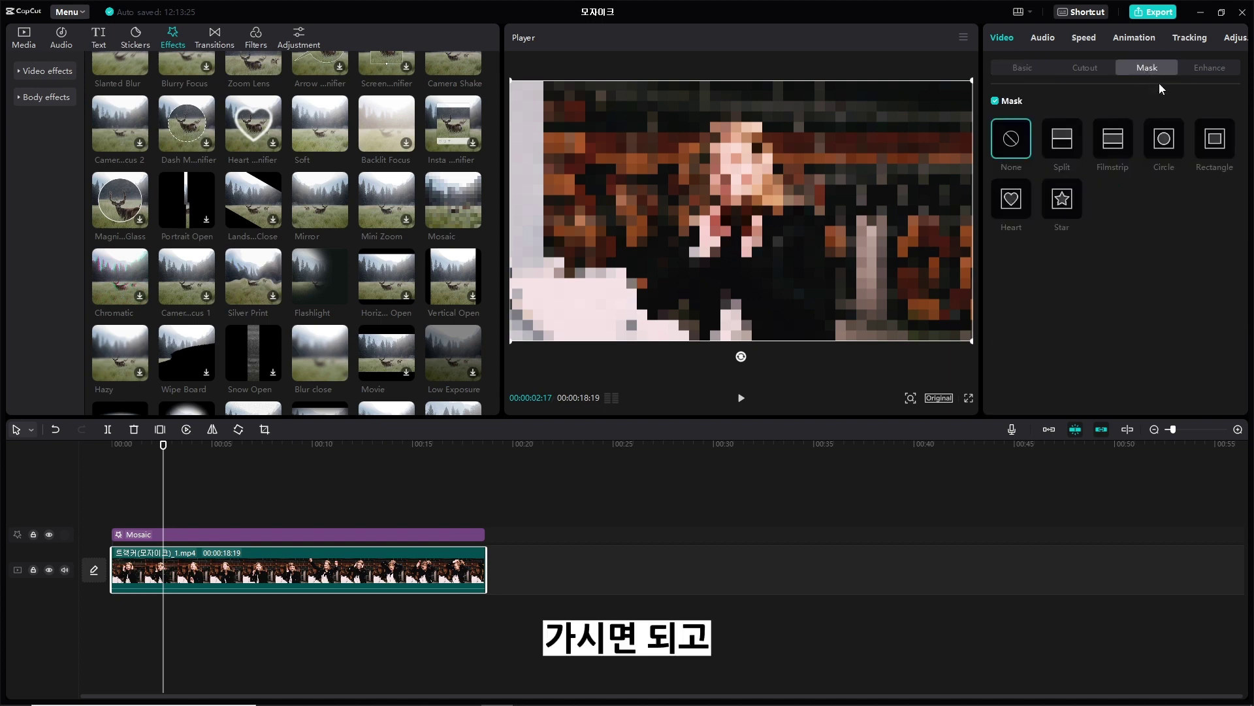
left_click(1164, 150)
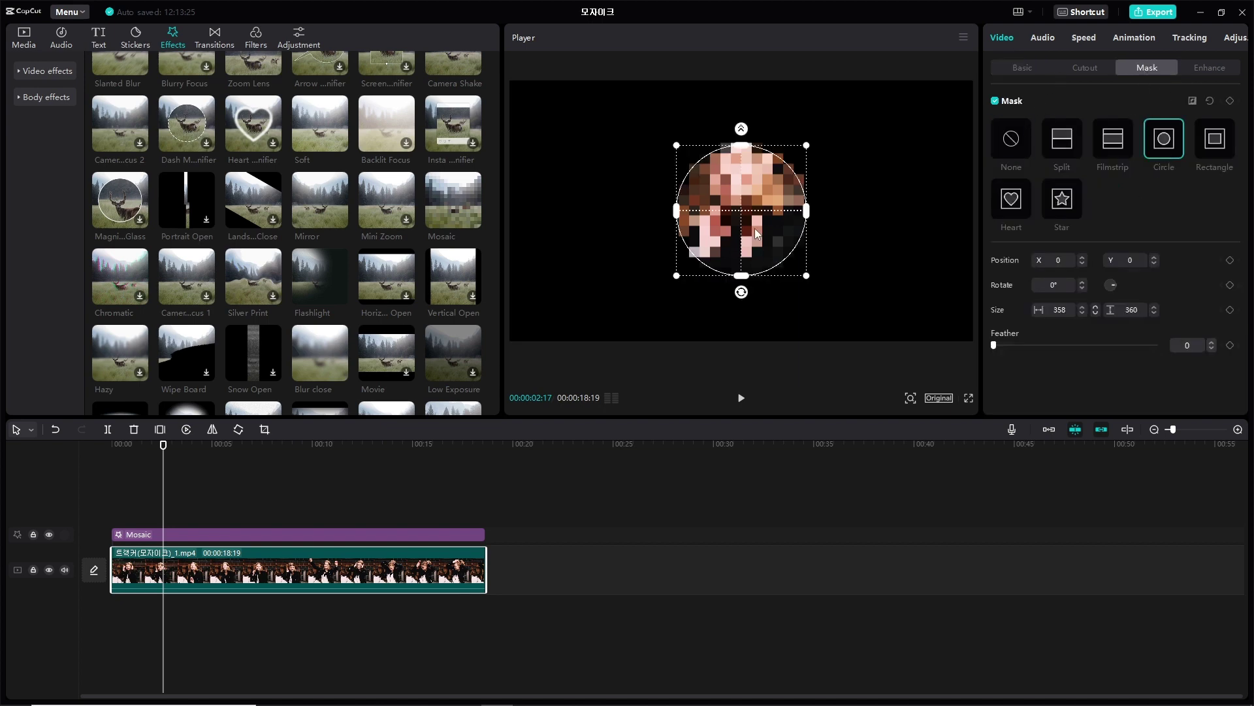
mouse_move(787, 253)
left_mouse_down()
mouse_move(788, 240)
mouse_move(802, 255)
mouse_move(789, 246)
left_mouse_up()
left_click_drag(751, 197, 747, 179)
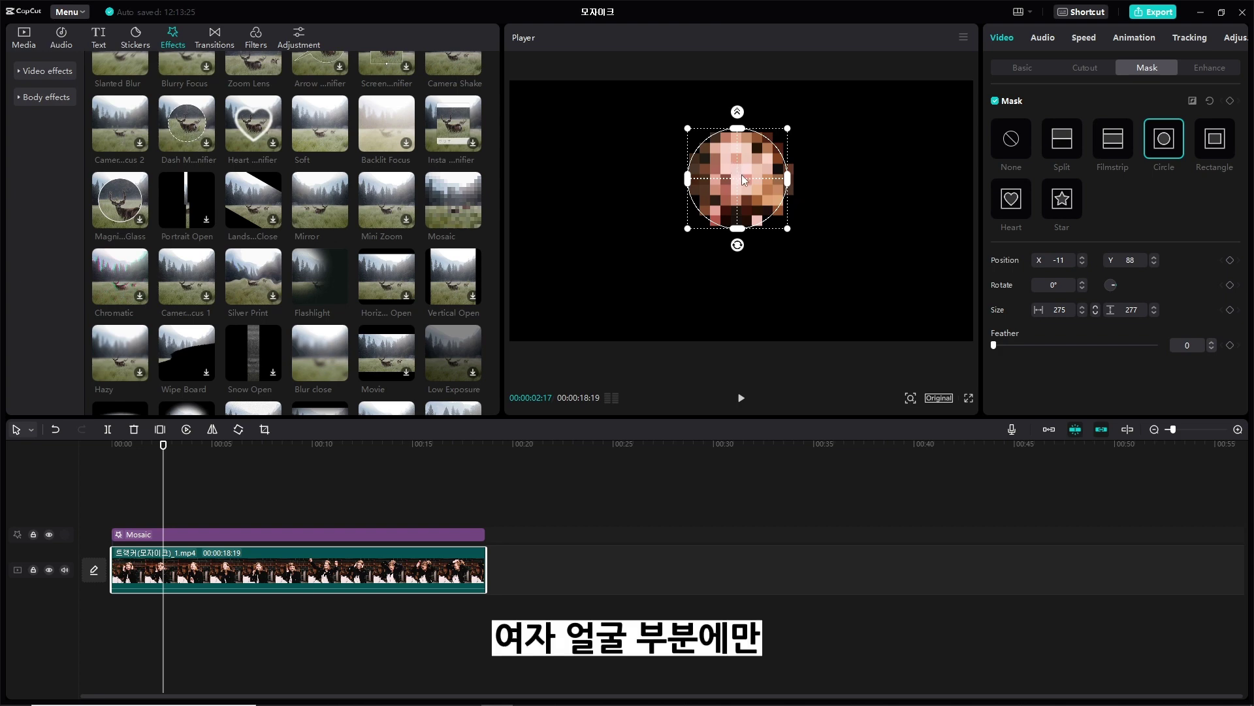
left_click_drag(742, 180, 746, 174)
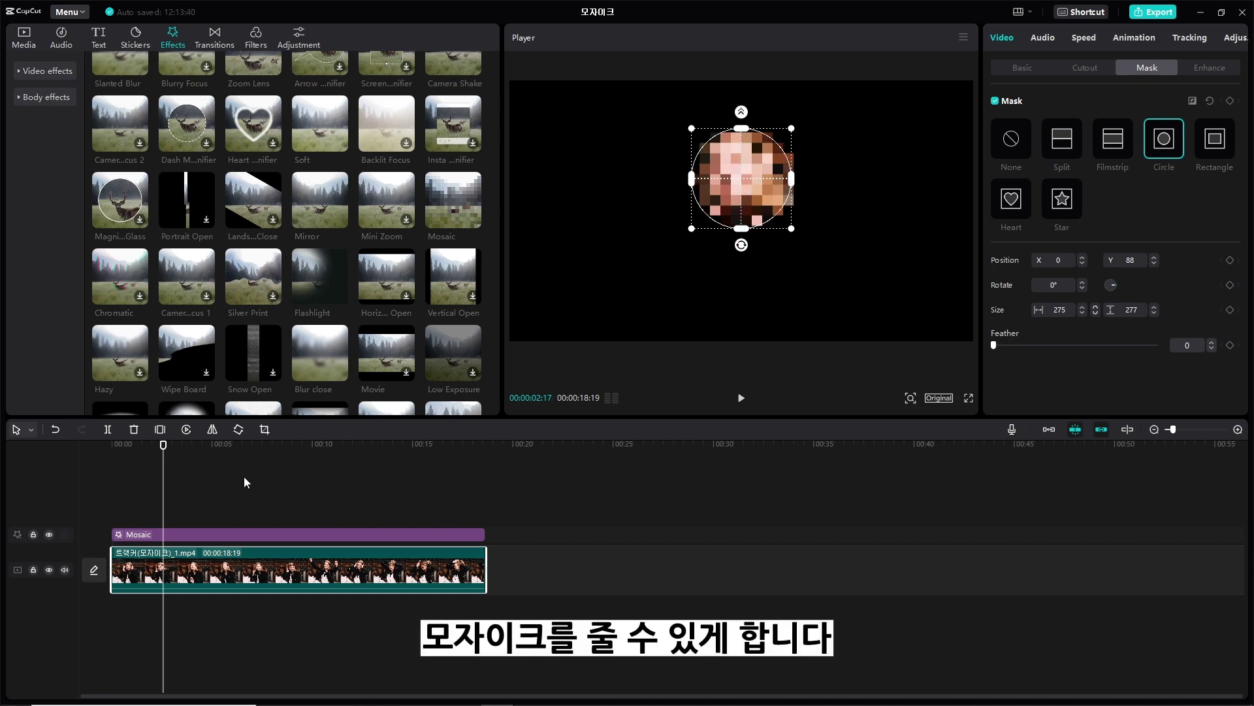
Play the masked clip from the beginning to check the mosaic over the face
left_click_drag(162, 457, 80, 461)
key("space")
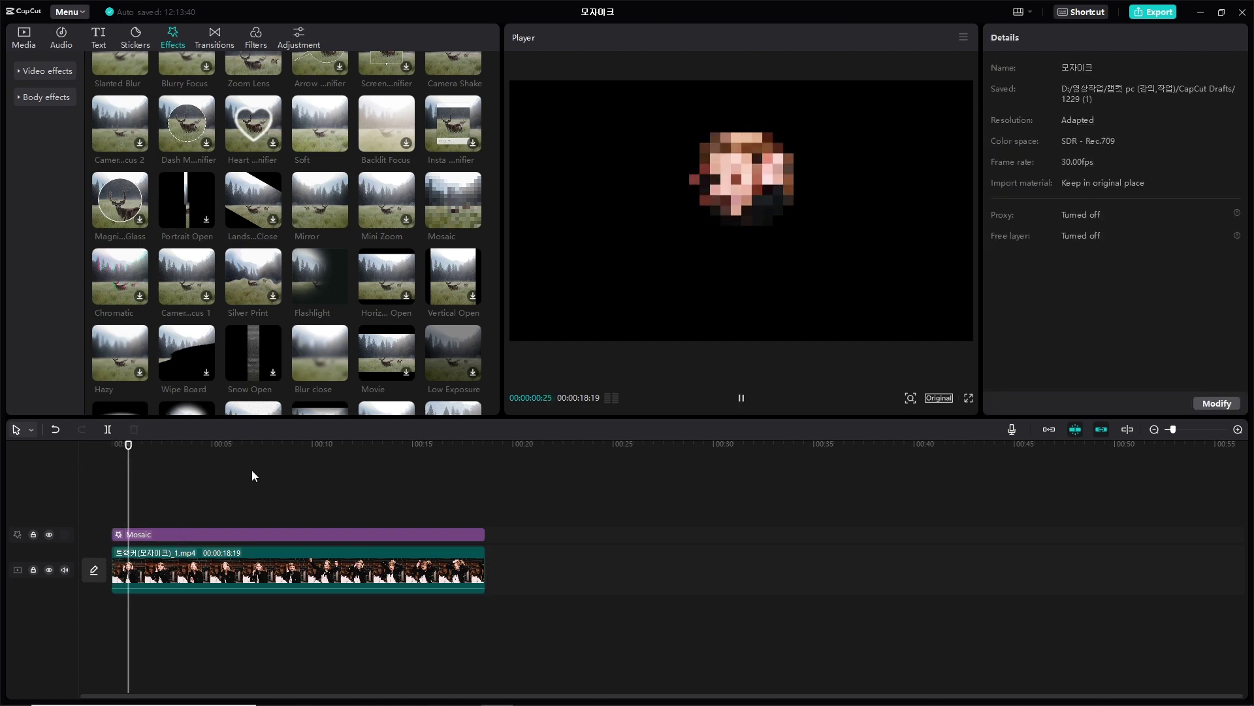
key("space")
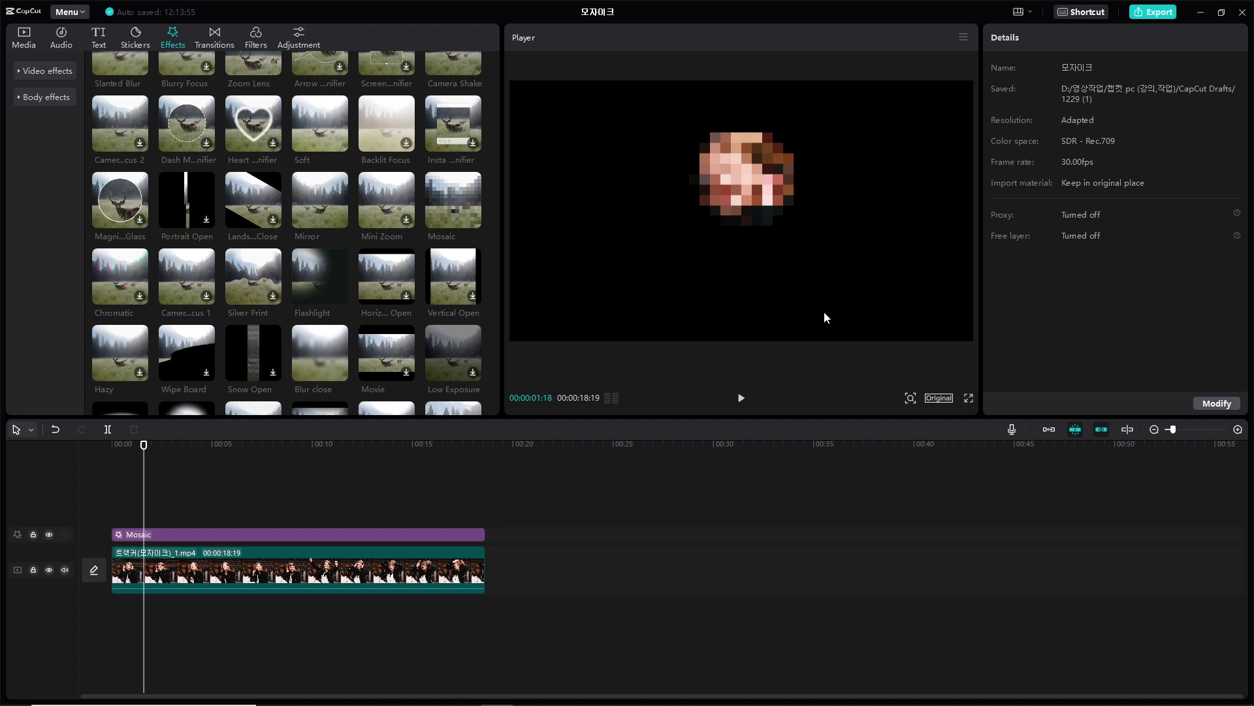
Delete the Mosaic effect from the timeline and set the clip's mask to None
left_click(455, 537)
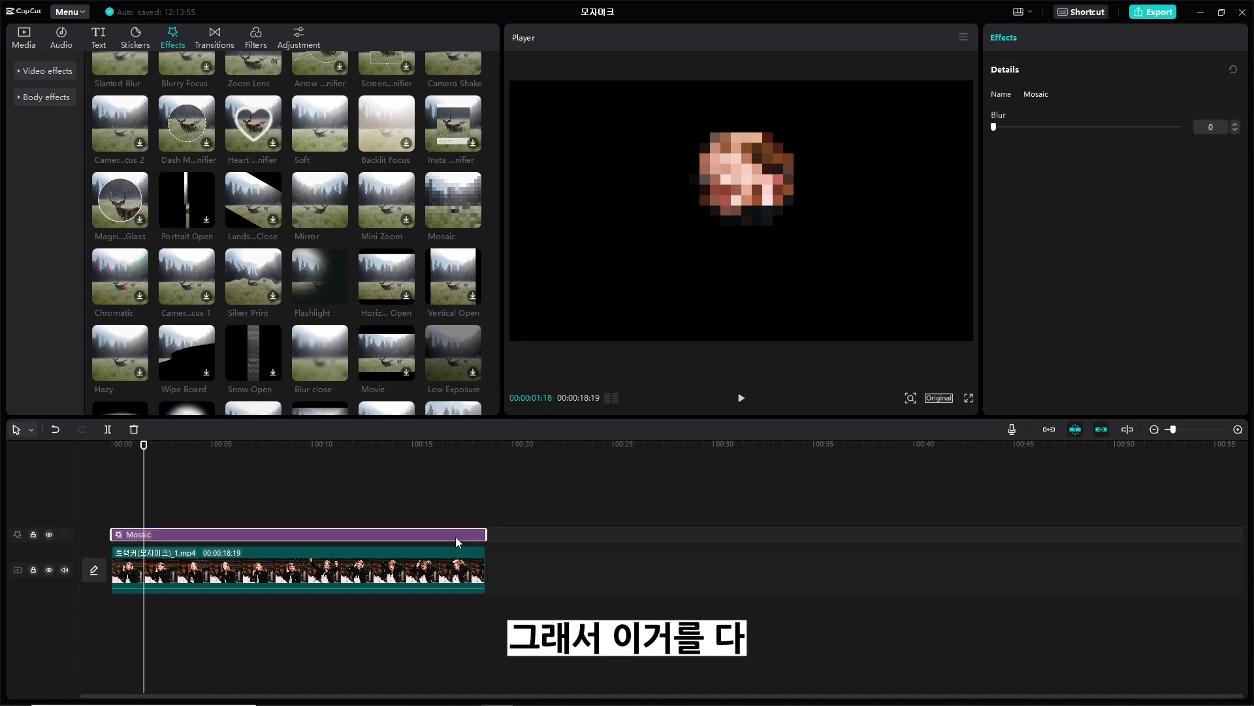
key("Delete")
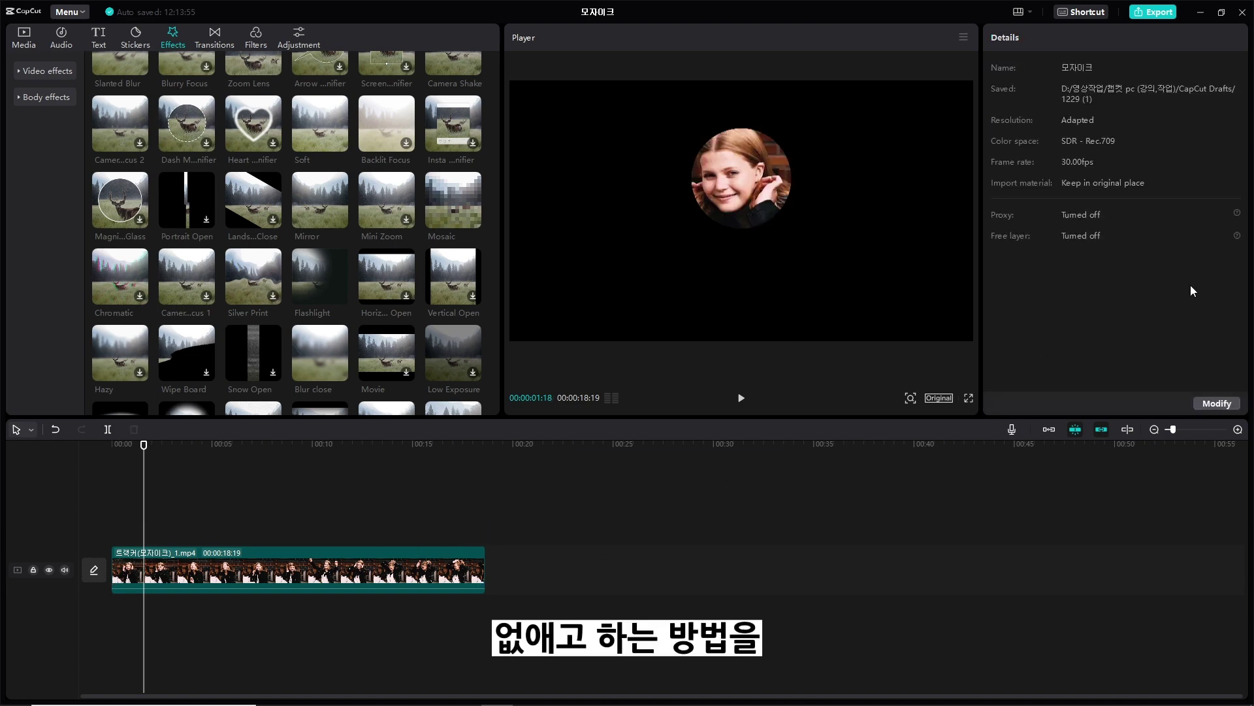
left_click(479, 568)
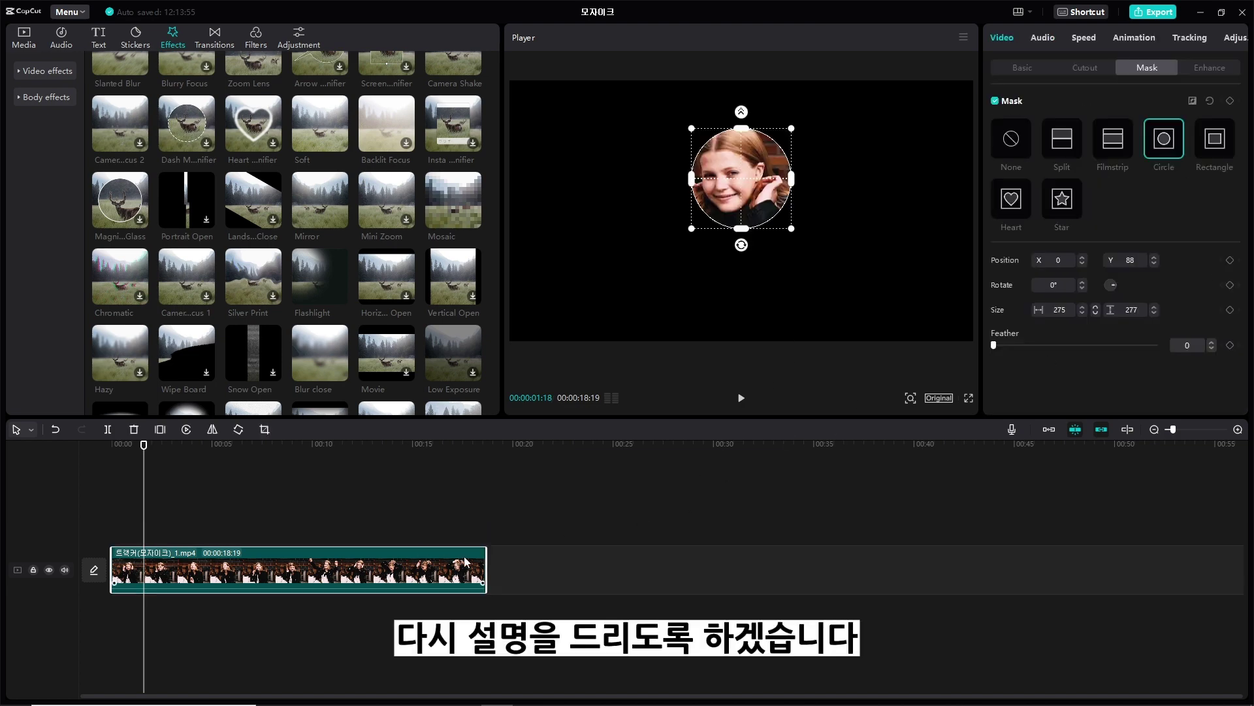
left_click(1026, 149)
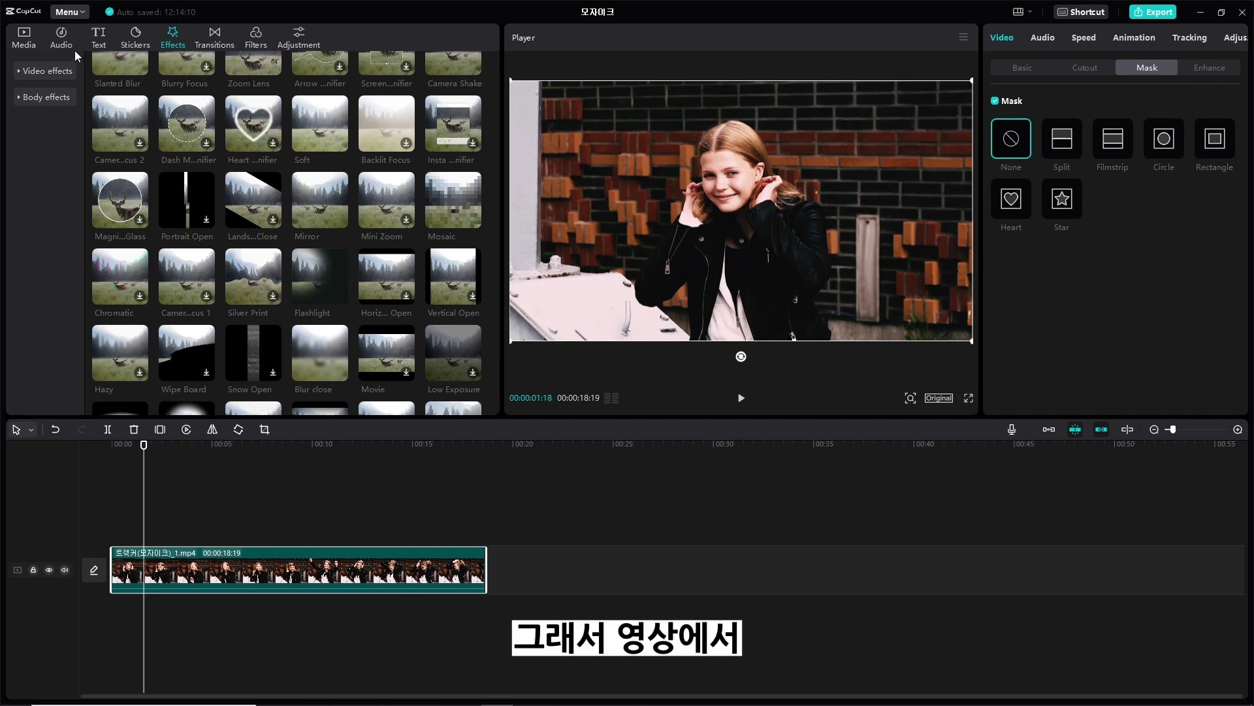
Place a second copy of the same clip on a new track directly above the original, aligned at the start
left_click(24, 38)
left_click_drag(141, 450, 118, 453)
left_click_drag(131, 134, 112, 511)
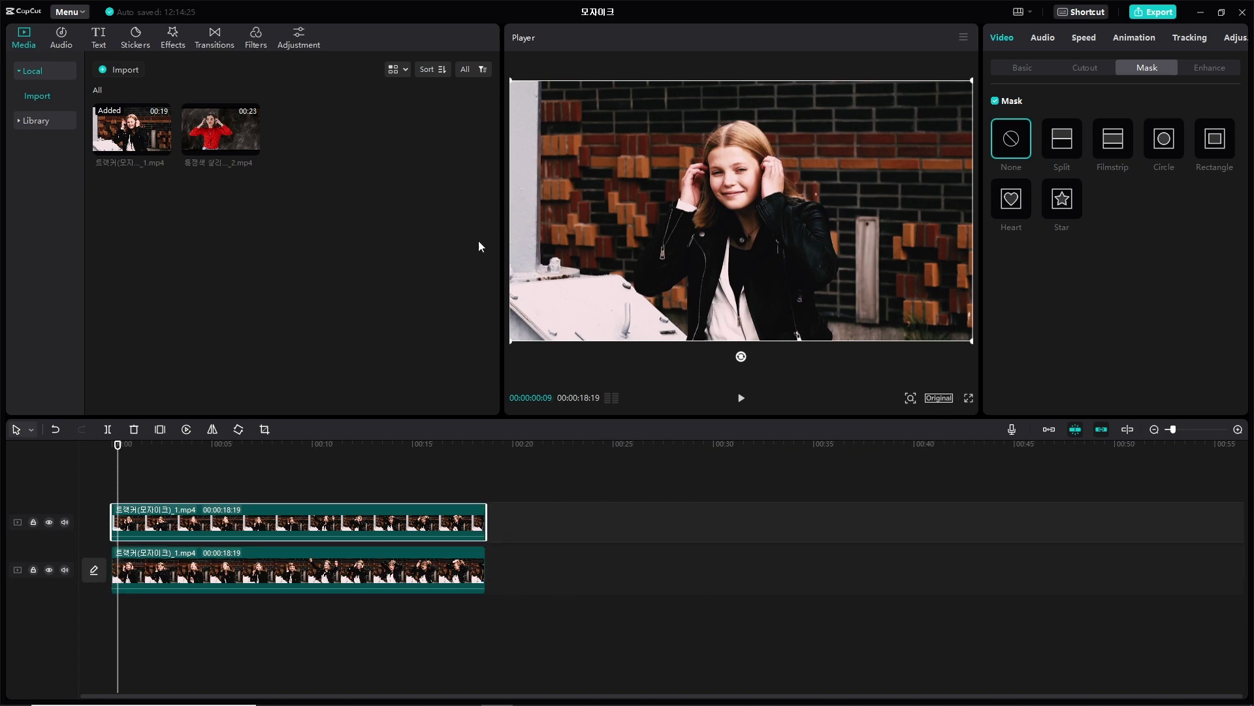
Add the Mosaic effect on its own track above both clips and lengthen it to about 6 seconds
left_click(172, 36)
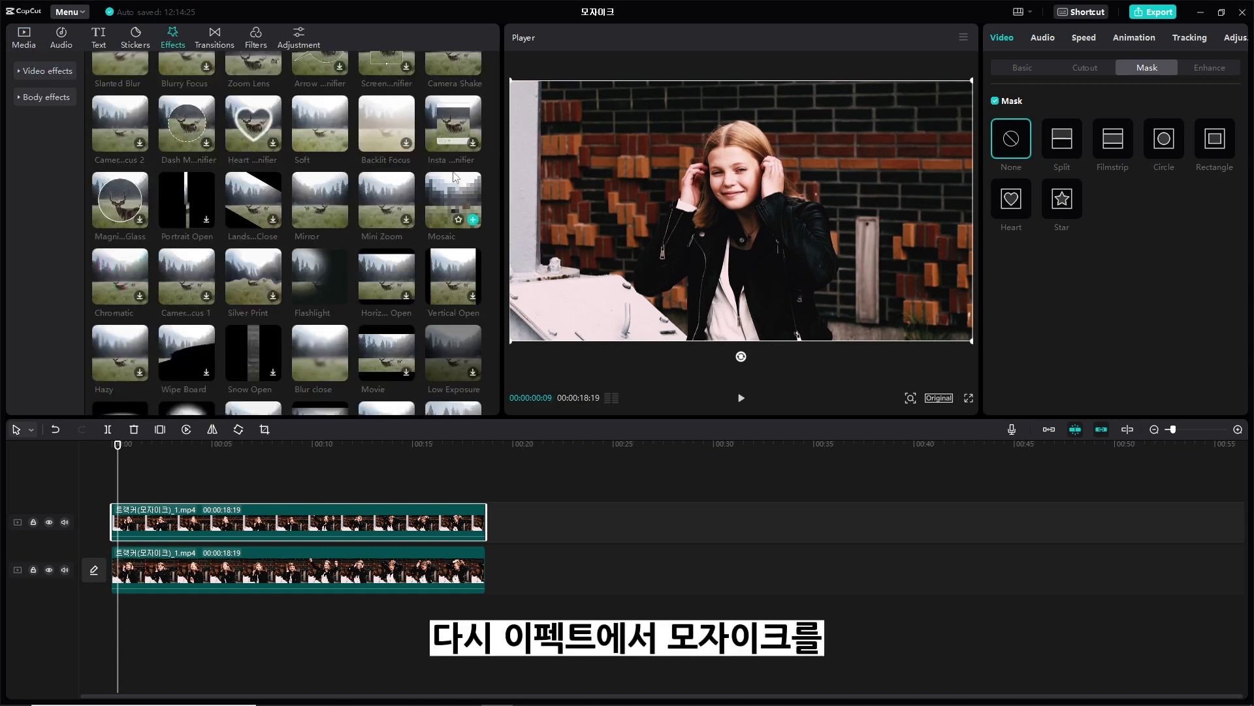
left_click_drag(456, 190, 113, 497)
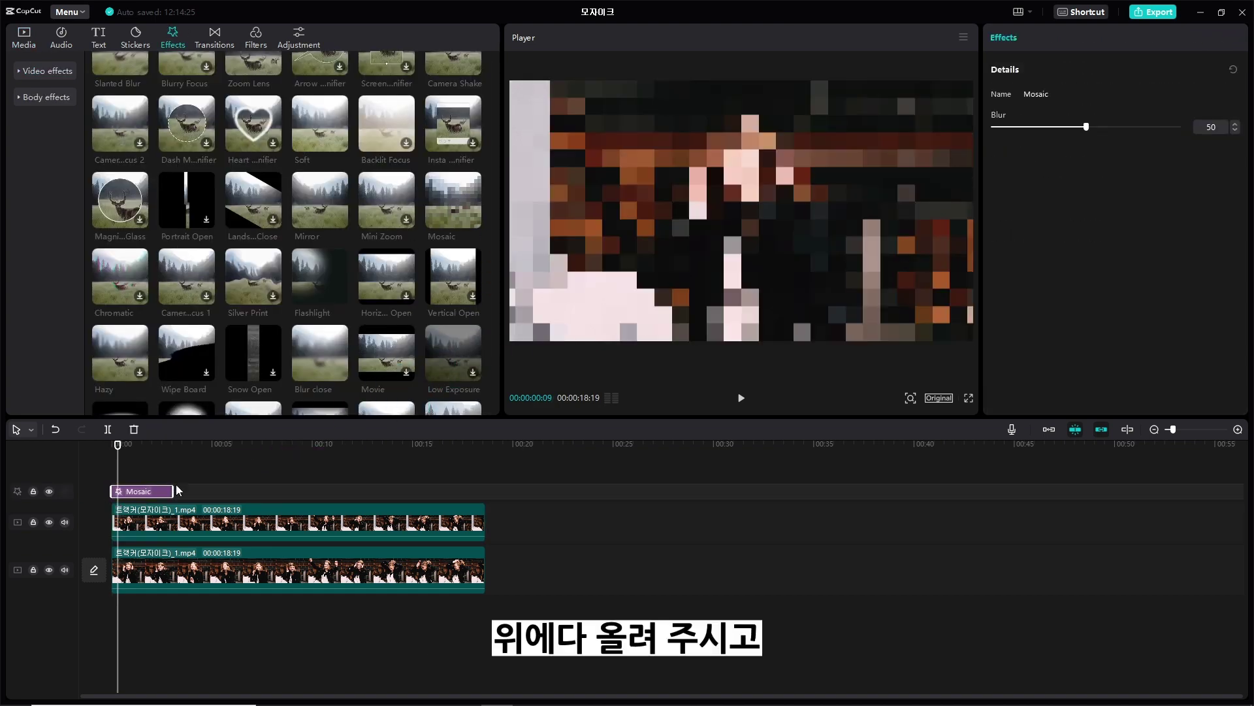
Apply a Circle mask to the upper clip around the woman's face, about 312 × 313 at position X 20, Y 132
left_click(222, 523)
left_click(196, 530)
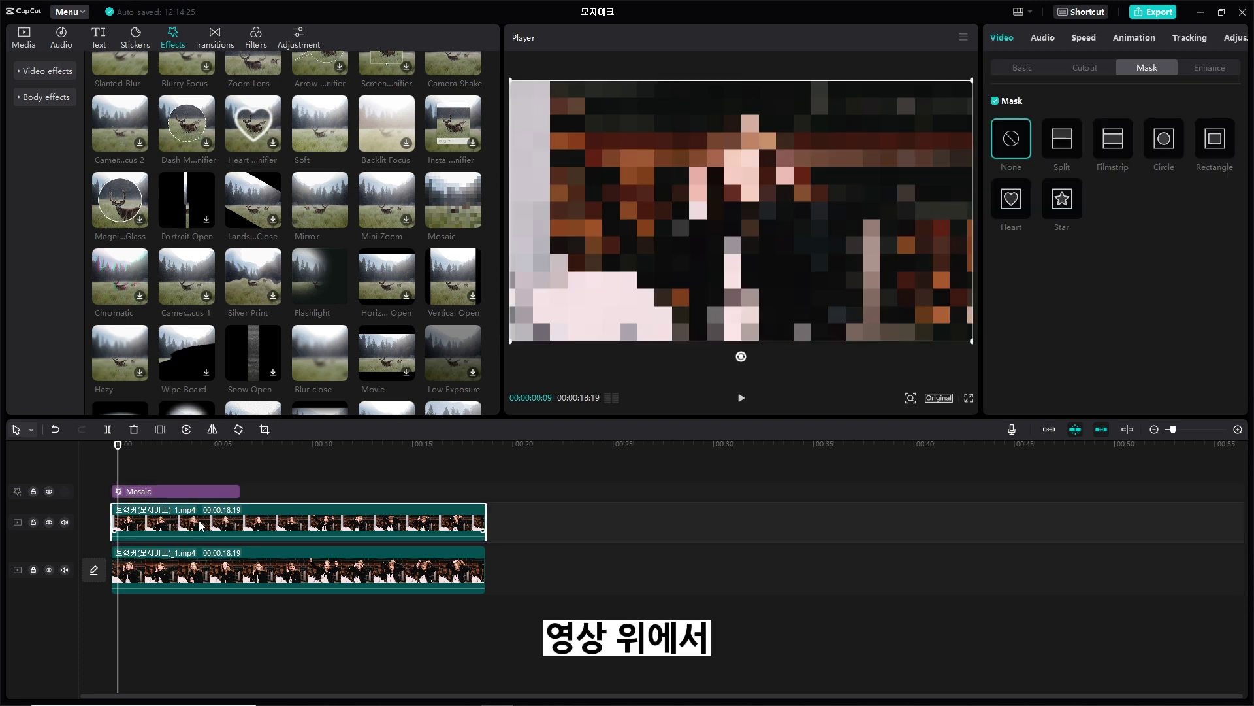
left_click(1169, 145)
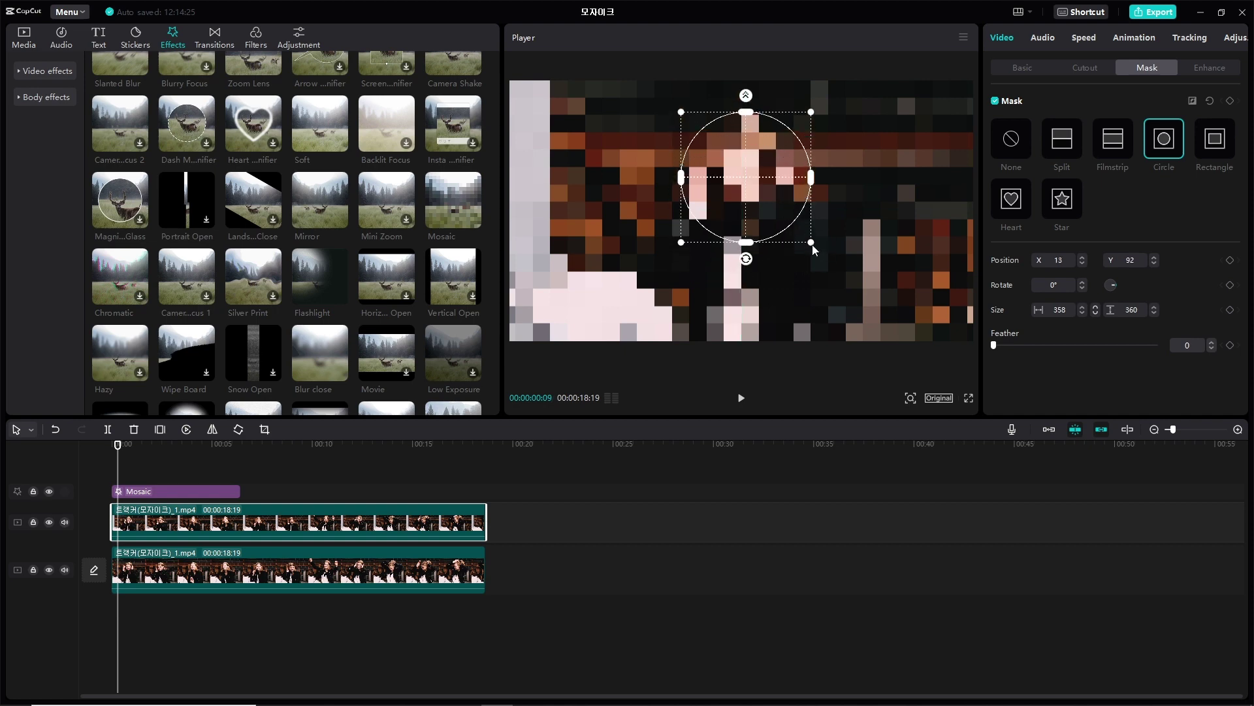
left_click_drag(812, 242, 809, 223)
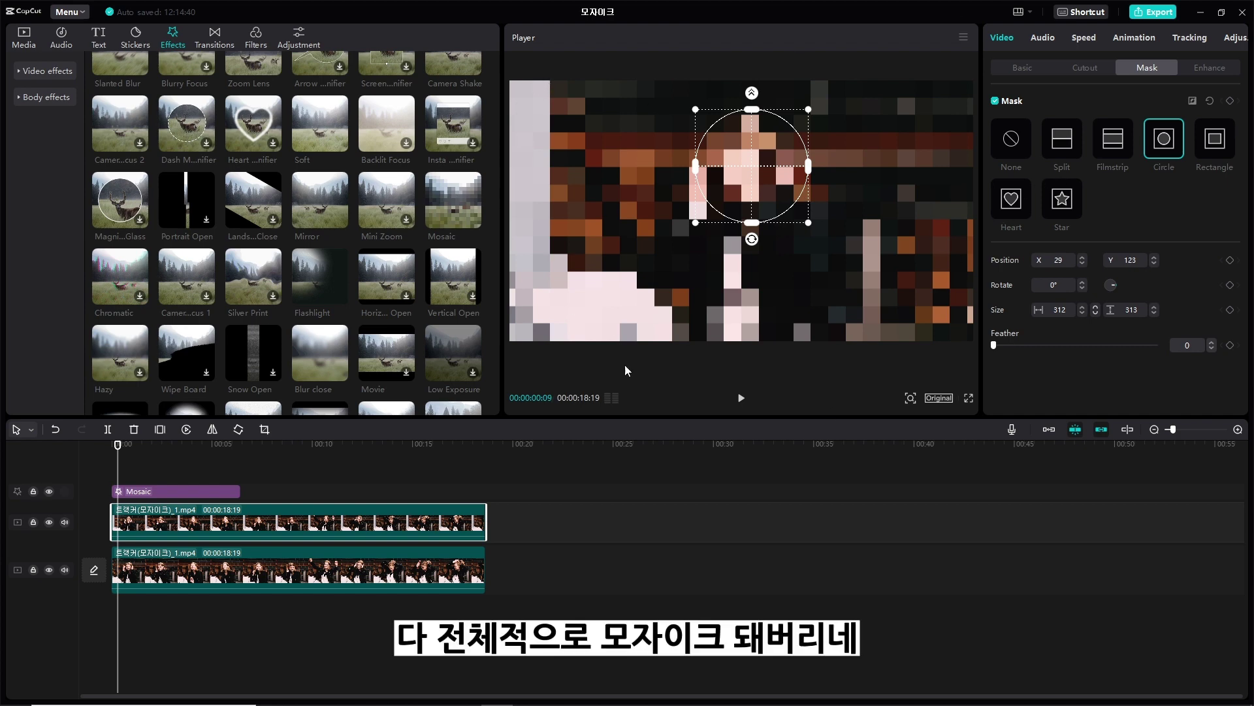
left_click_drag(239, 491, 196, 491)
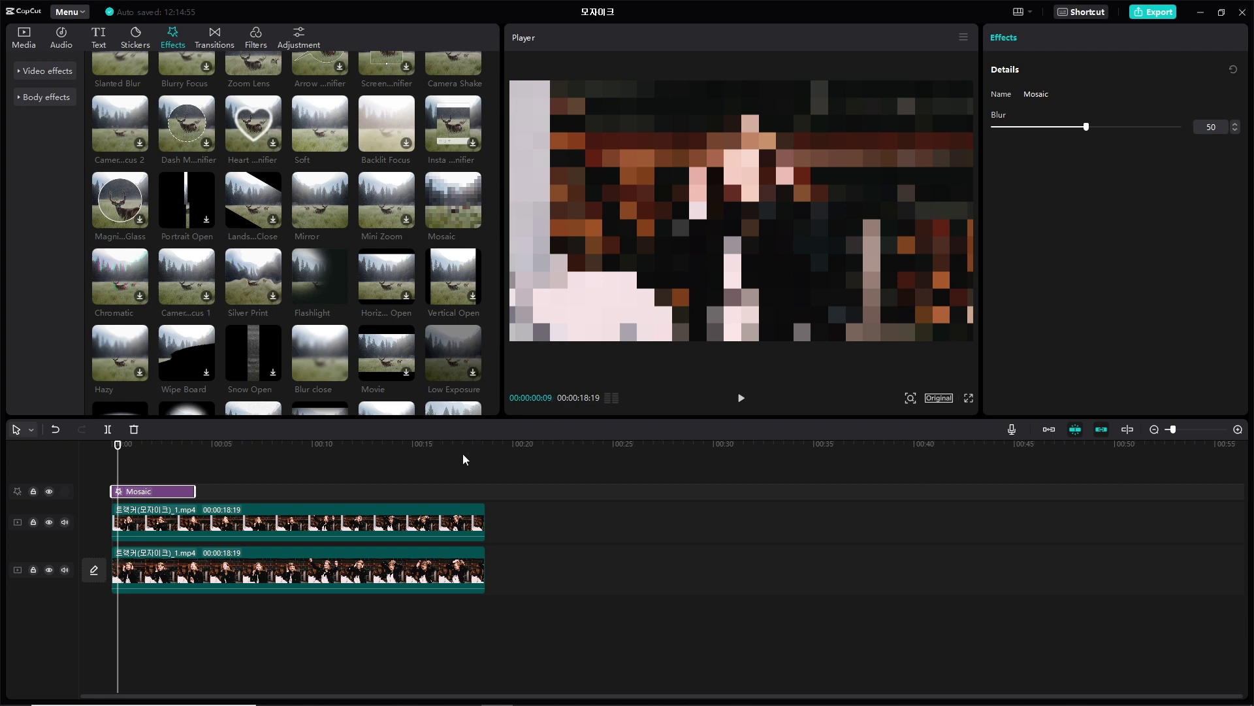
left_click(464, 512)
left_click_drag(770, 181, 766, 178)
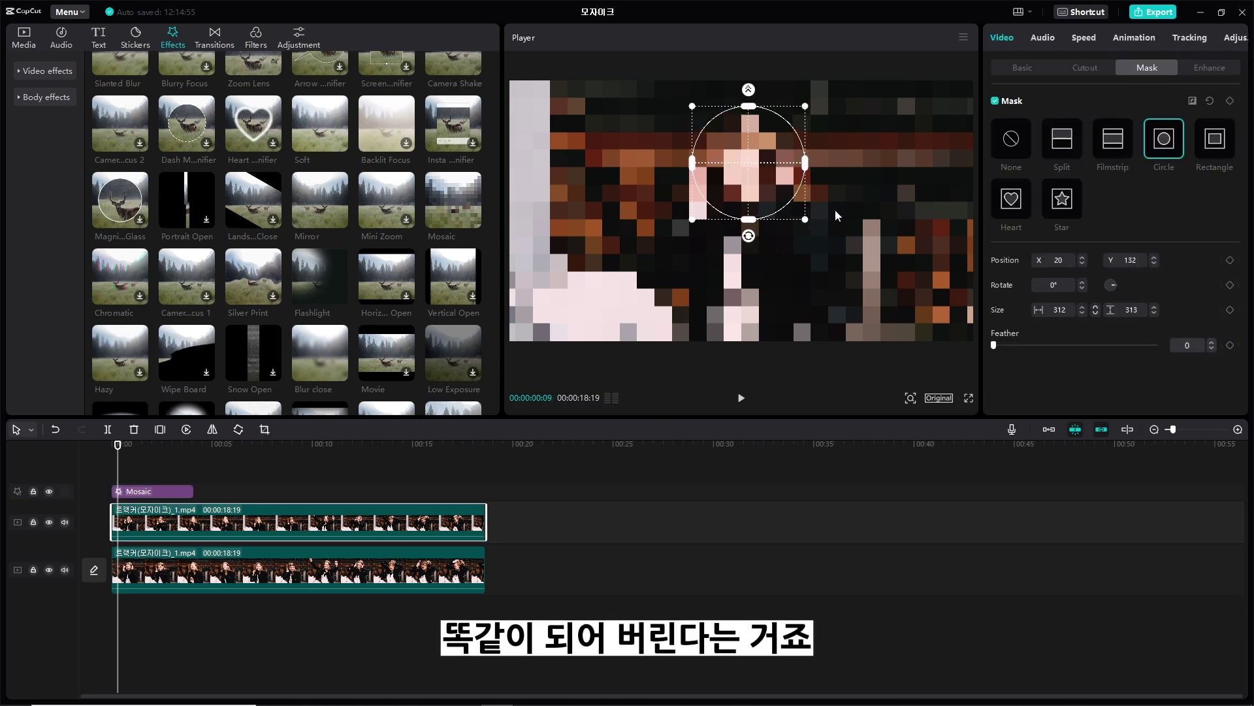
Delete the Mosaic effect from the track above the two clips
left_click(169, 492)
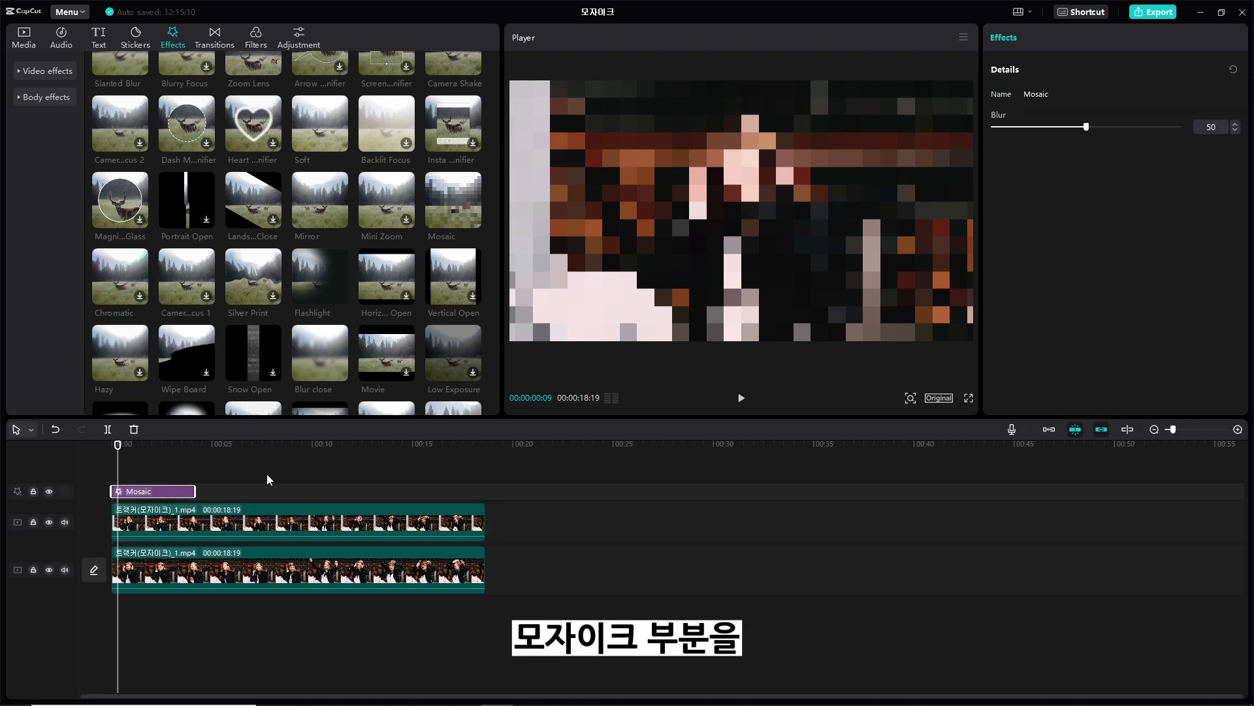
key("Delete")
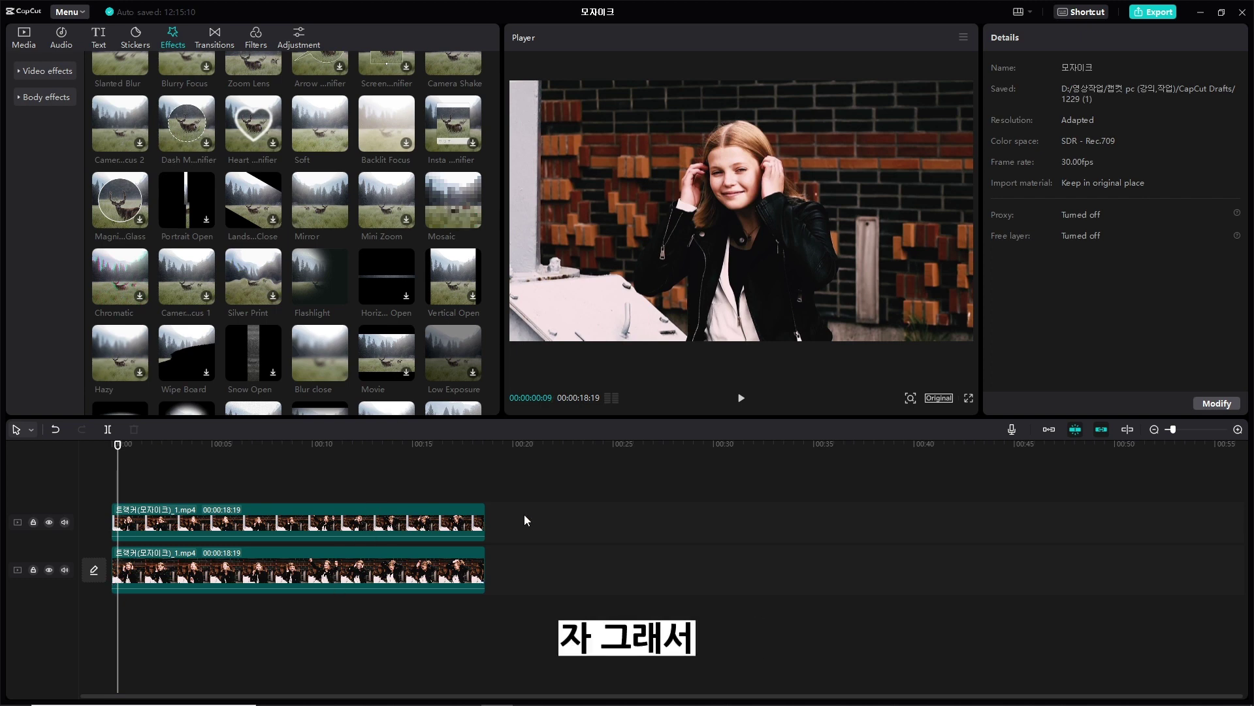
Delete both timeline clips and stack two fresh copies of the 00:19 brick-wall clip on separate tracks, aligned at the start
left_click_drag(522, 518, 437, 561)
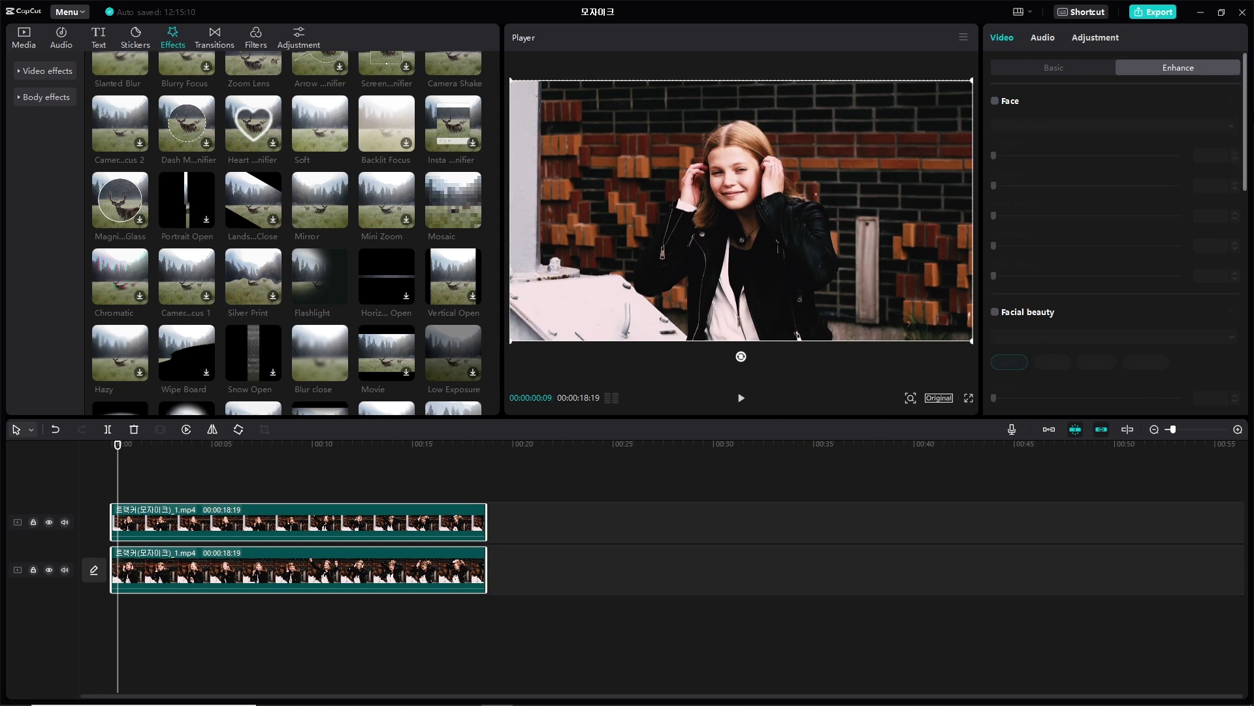
key("Delete")
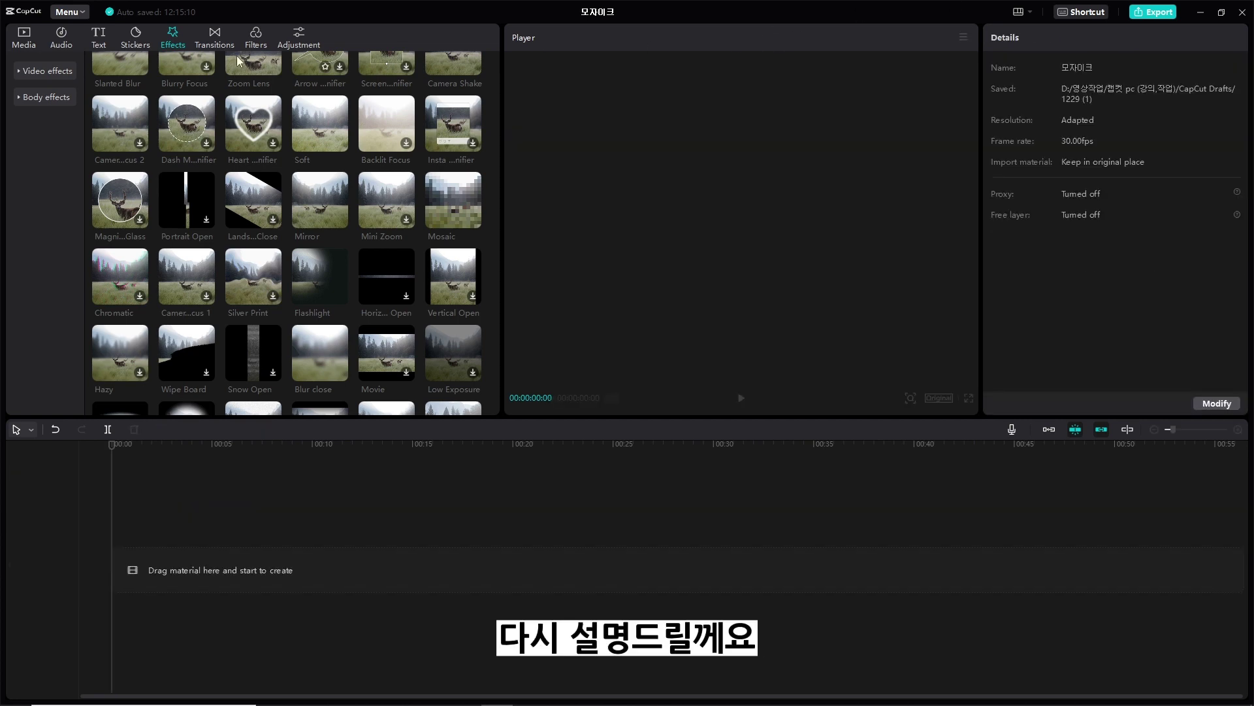
left_click(25, 41)
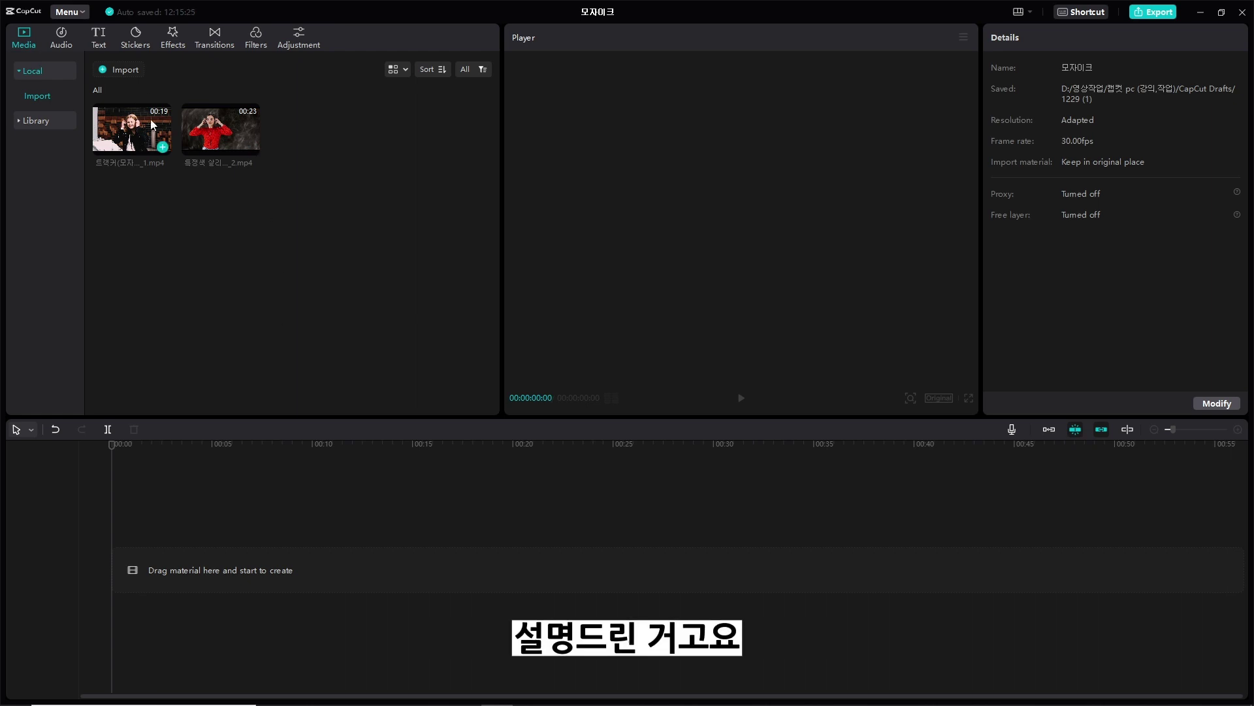
left_click_drag(150, 119, 112, 571)
left_click_drag(133, 130, 120, 522)
key("space")
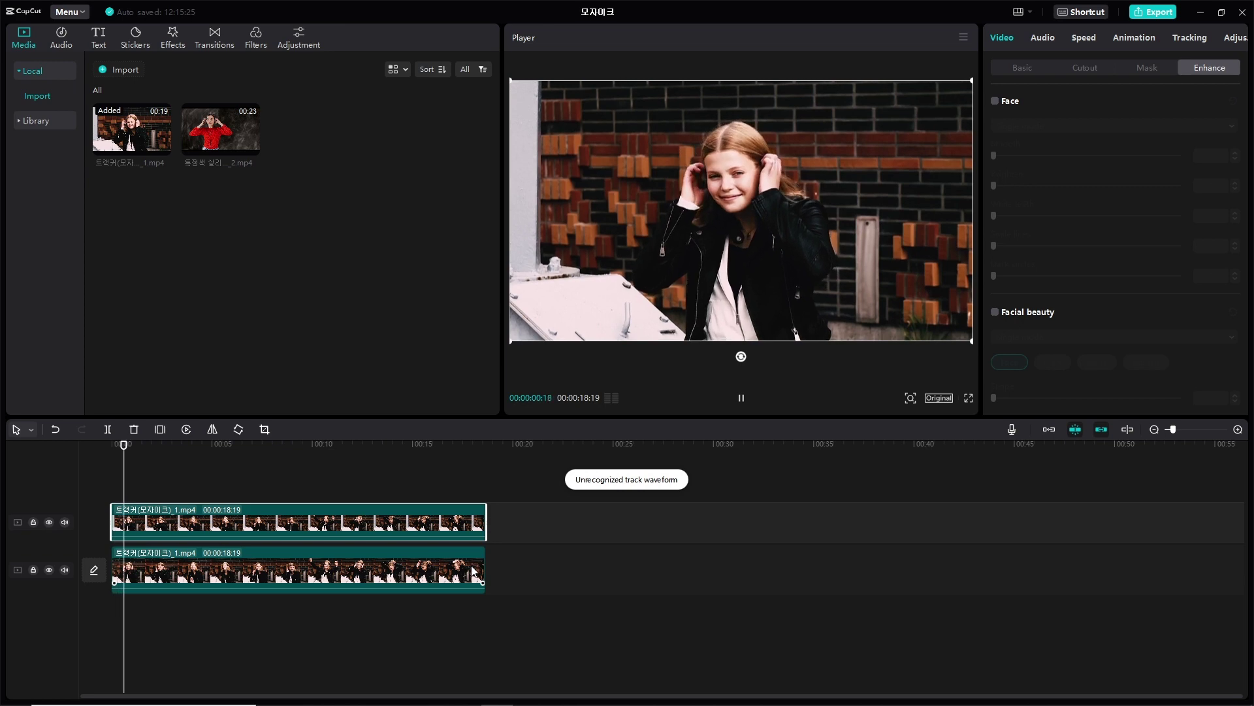
key("space")
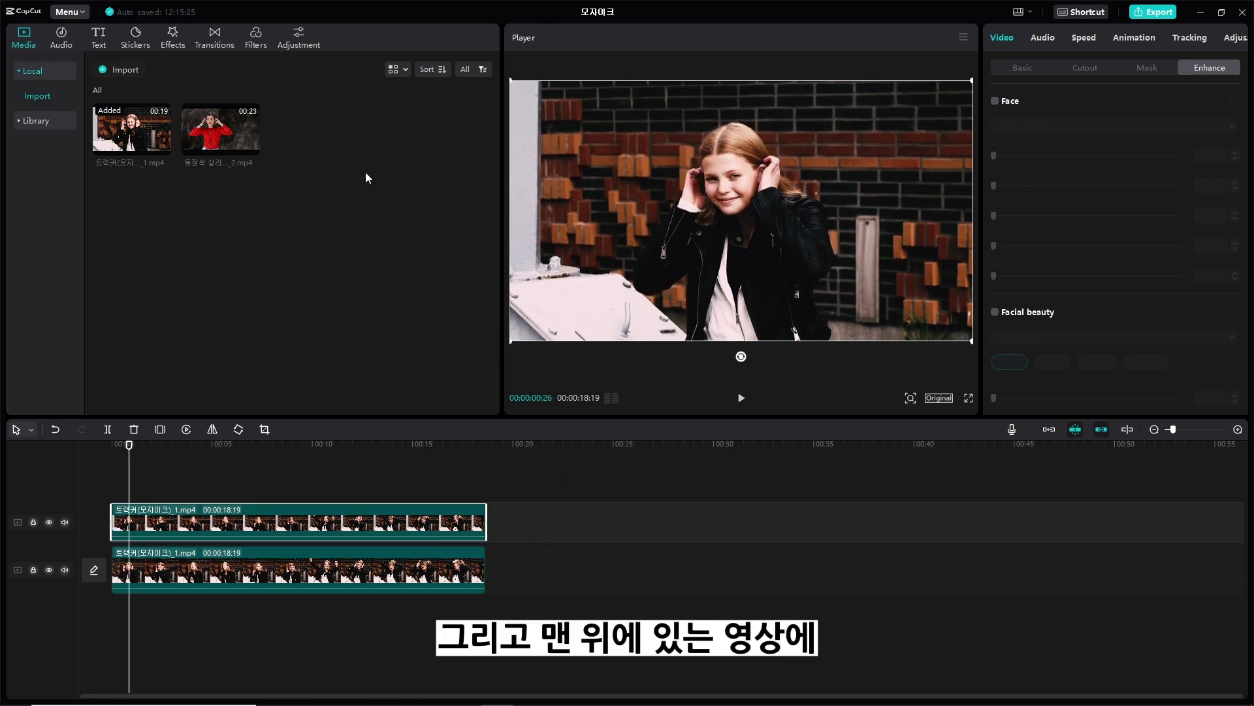
Apply the Mosaic effect directly to the upper clip of the woman in the black jacket and set its Blur to 0
left_click(175, 39)
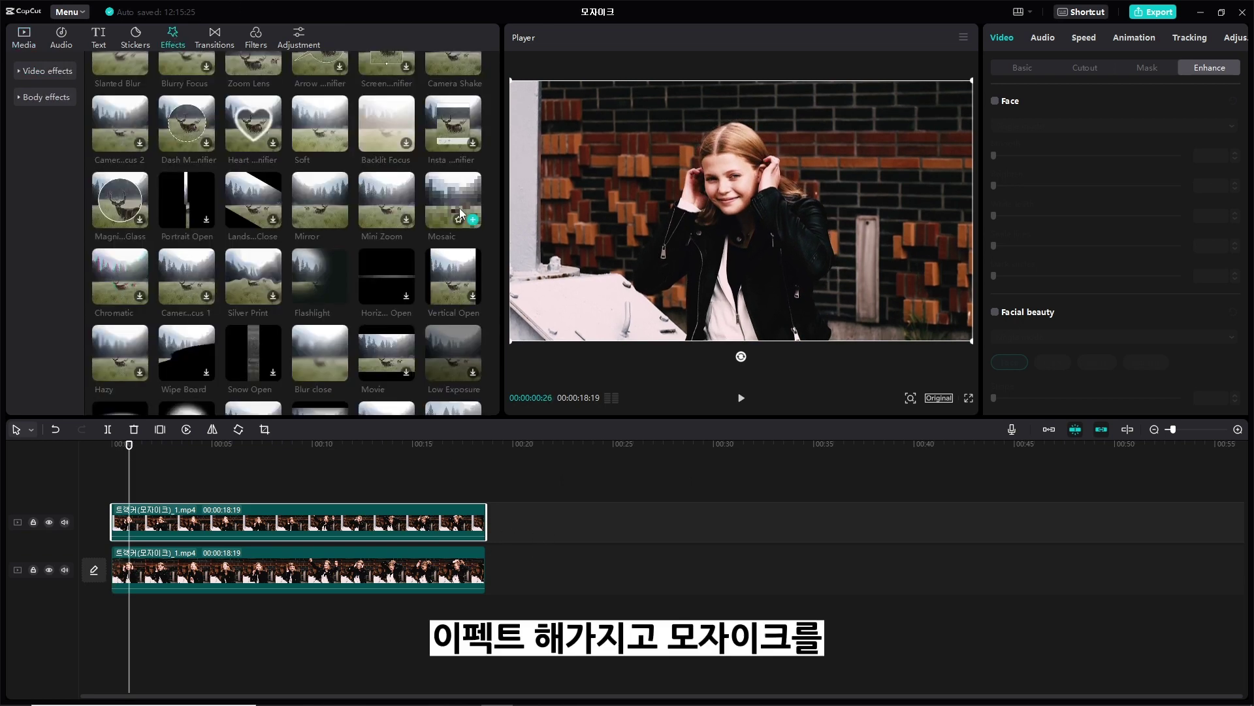
left_click_drag(453, 199, 321, 519)
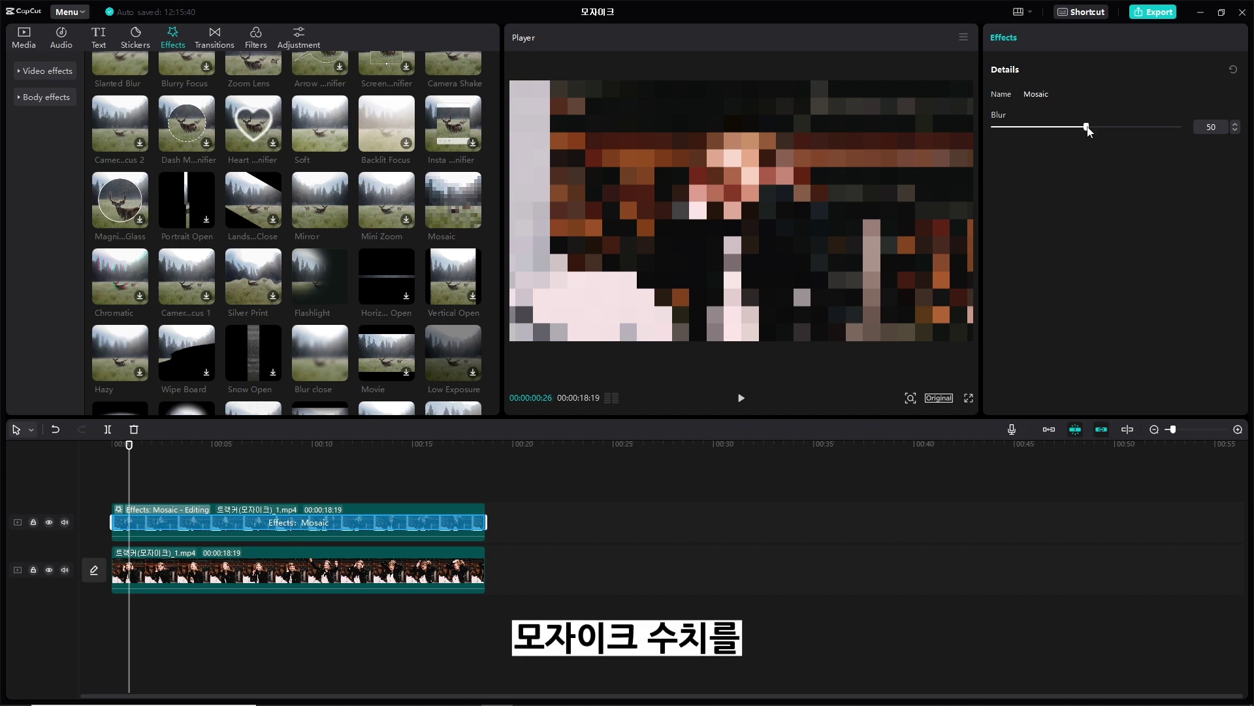
left_click_drag(1087, 129, 978, 141)
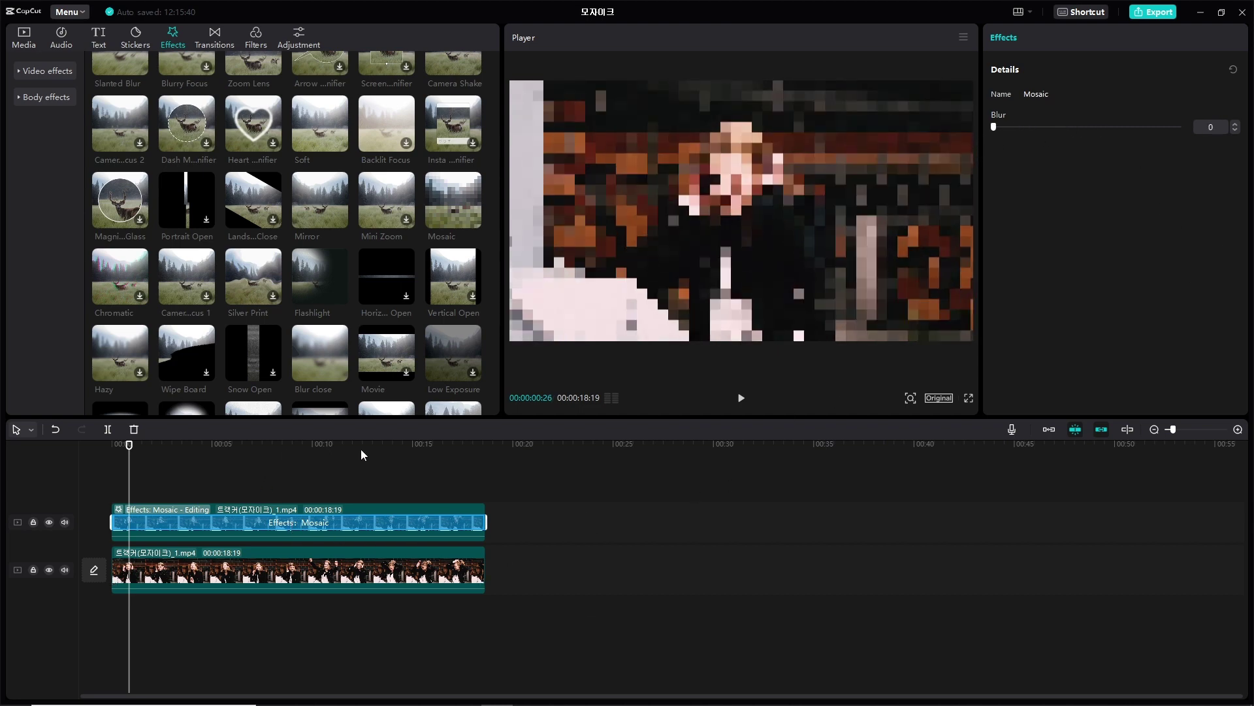
Apply a Circle mask to the upper clip over the woman's face, about 265 × 266 at position X -11, Y 117
left_click(357, 510)
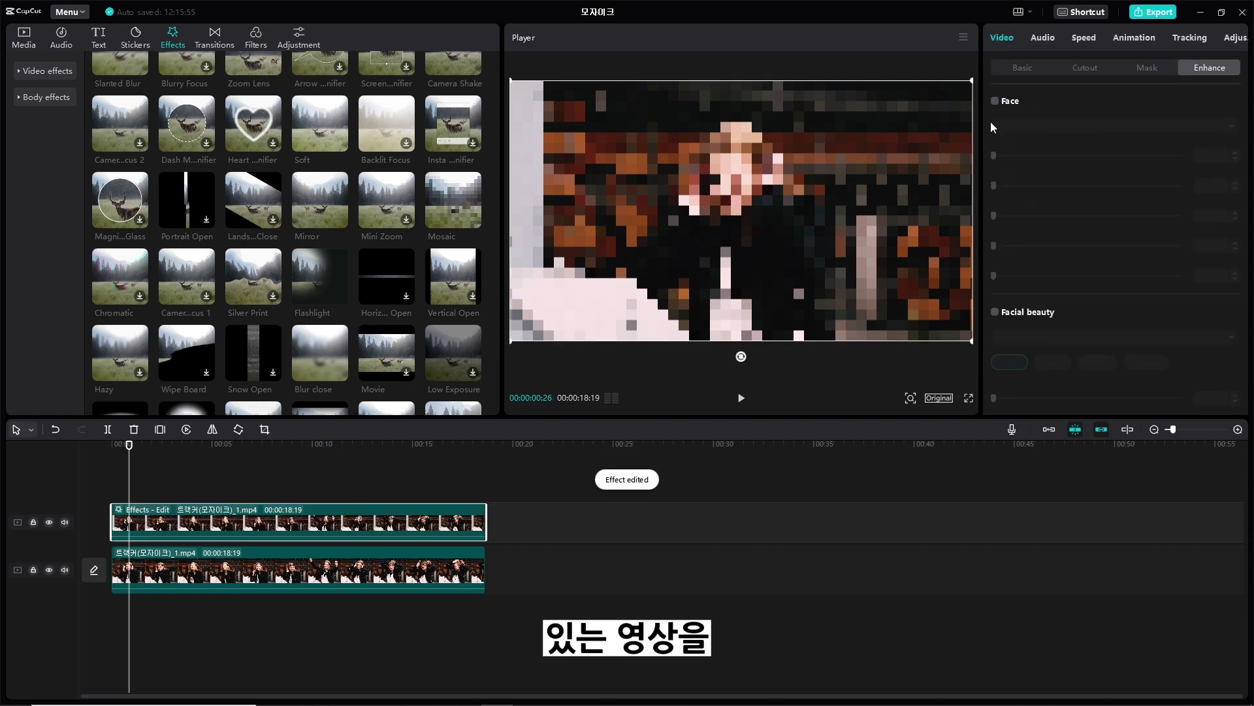
left_click(1022, 64)
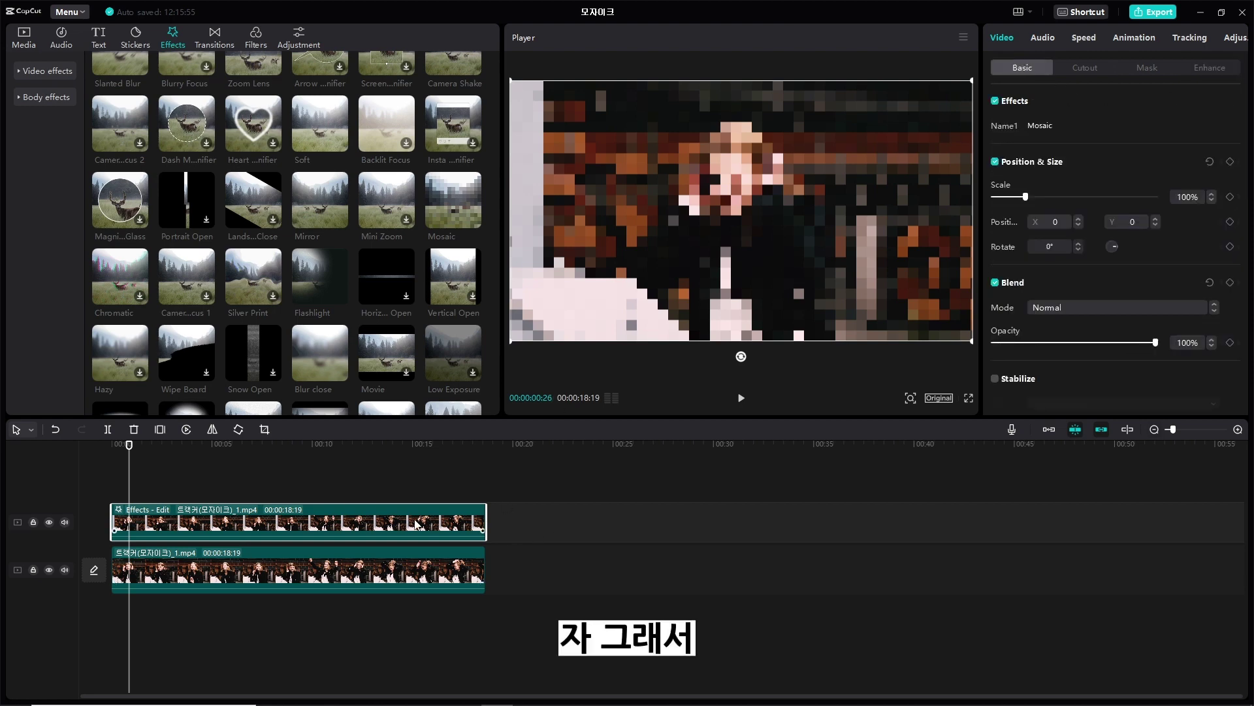
left_click(1146, 68)
left_click(1167, 147)
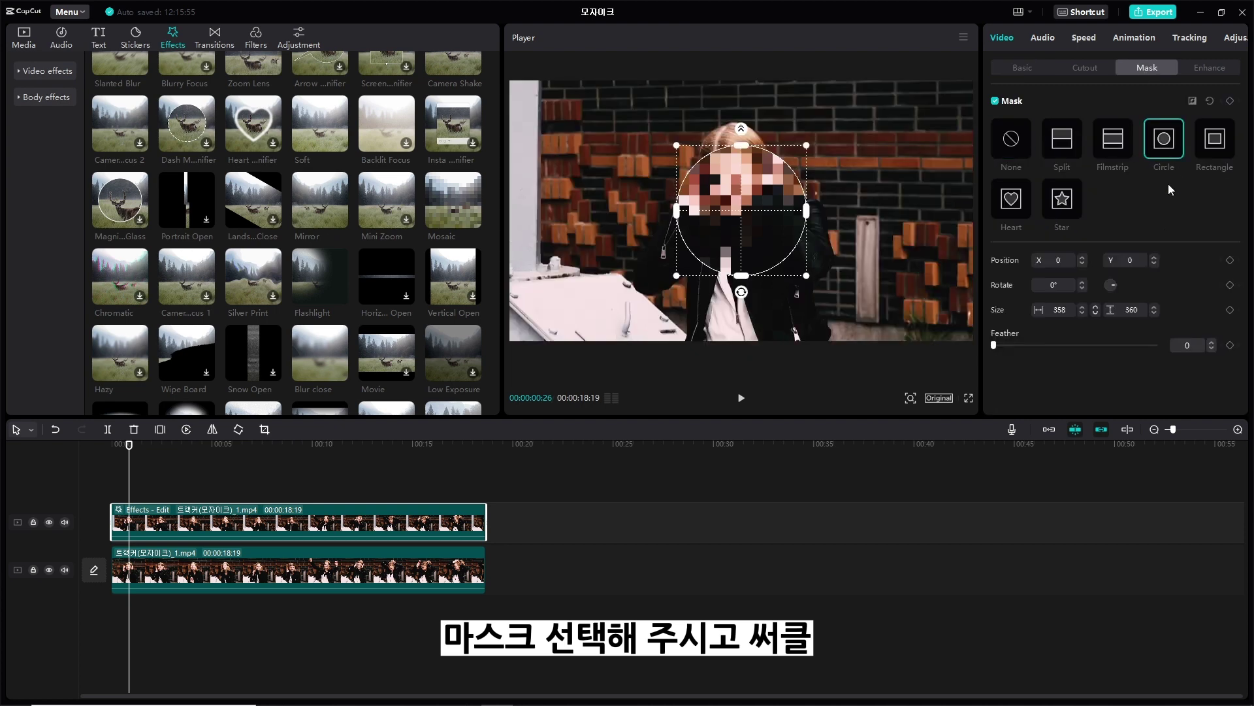
left_click_drag(752, 210, 739, 174)
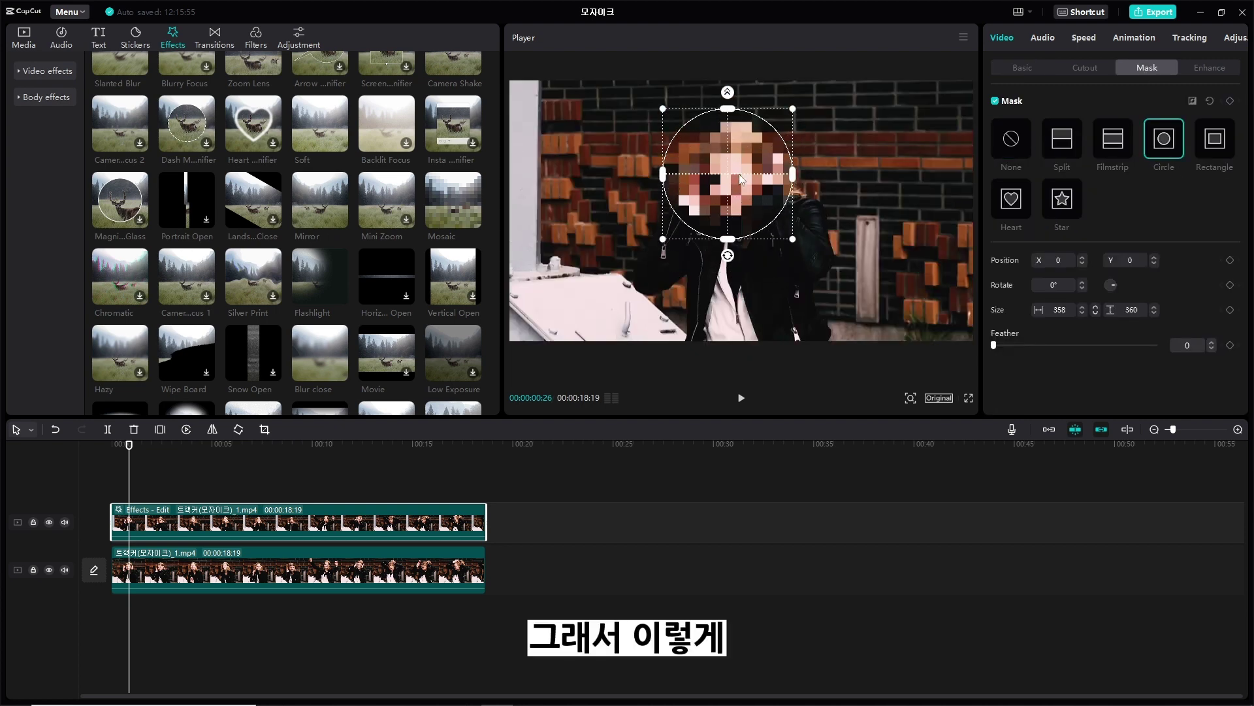
left_click_drag(792, 239, 741, 186)
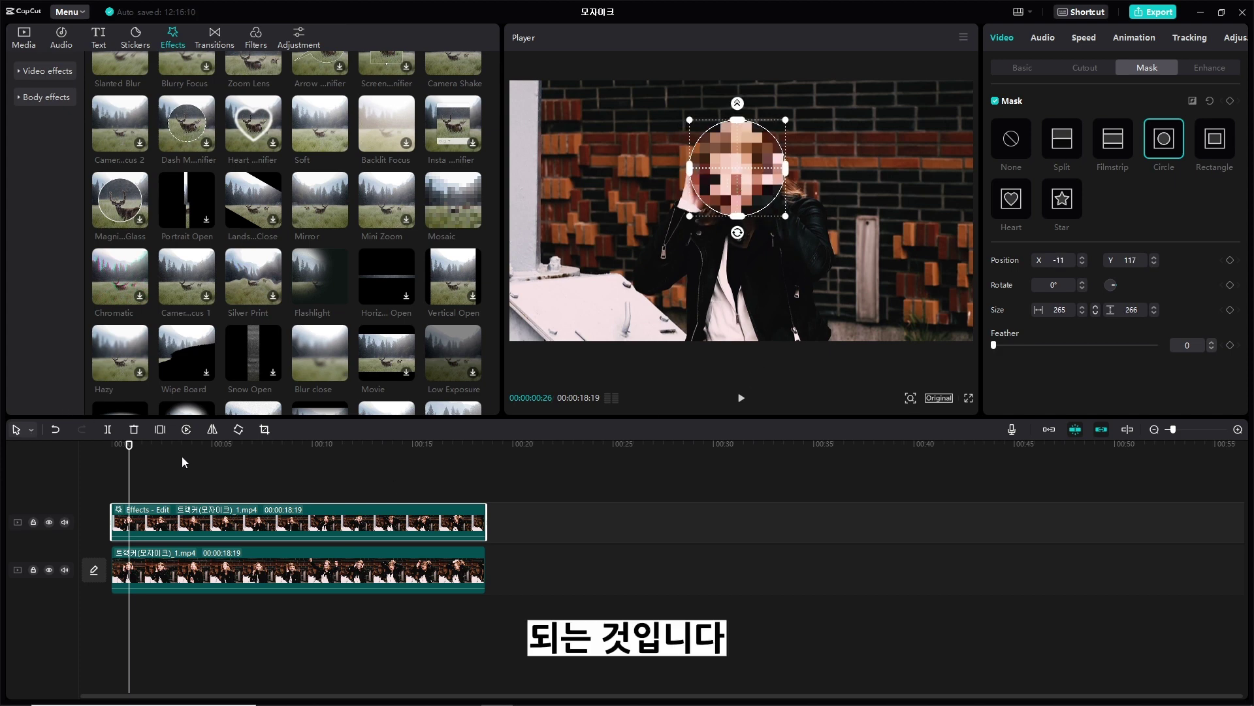
Play the first few seconds from the start to check the mosaic over the woman's face
left_click(131, 461)
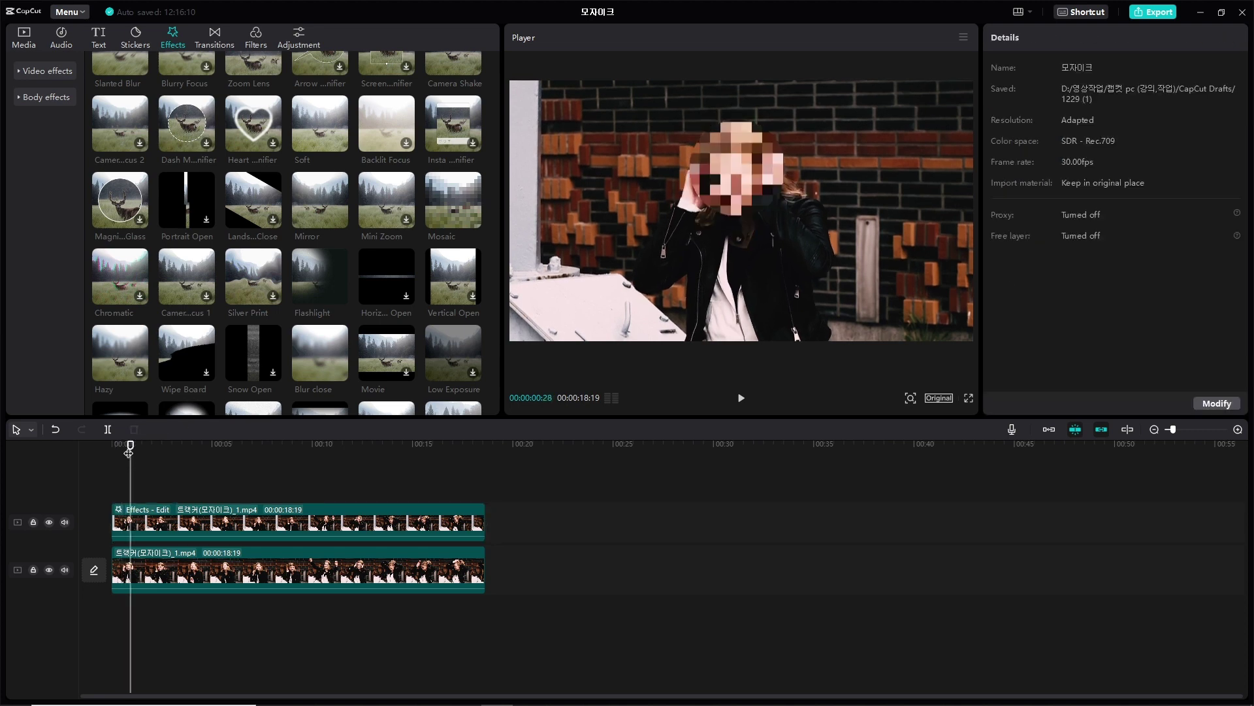
left_click_drag(129, 451, 91, 447)
key("space")
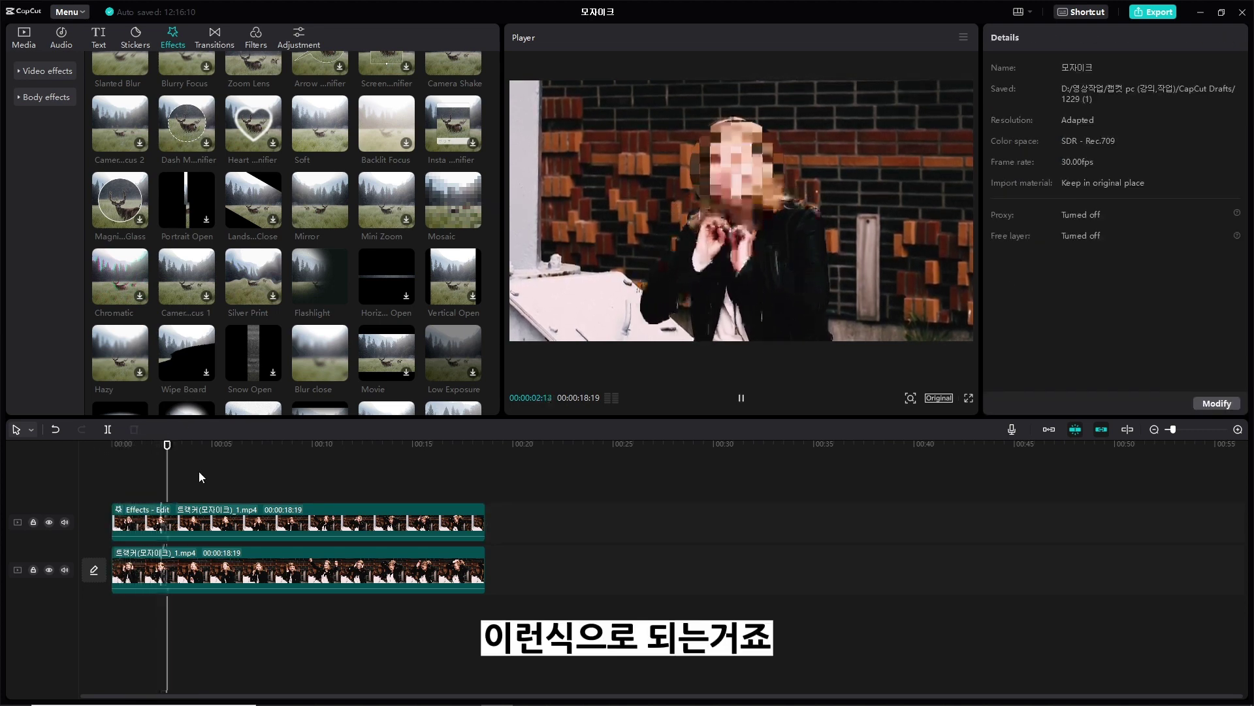
key("space")
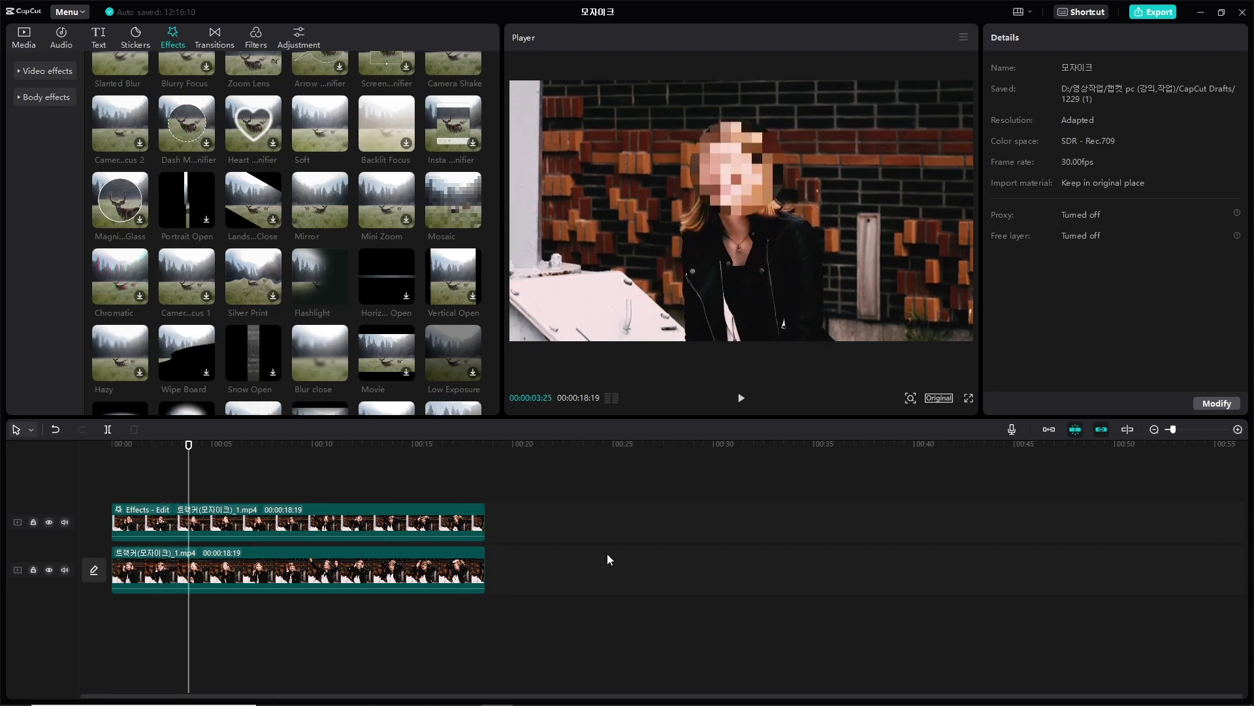
left_click(457, 563)
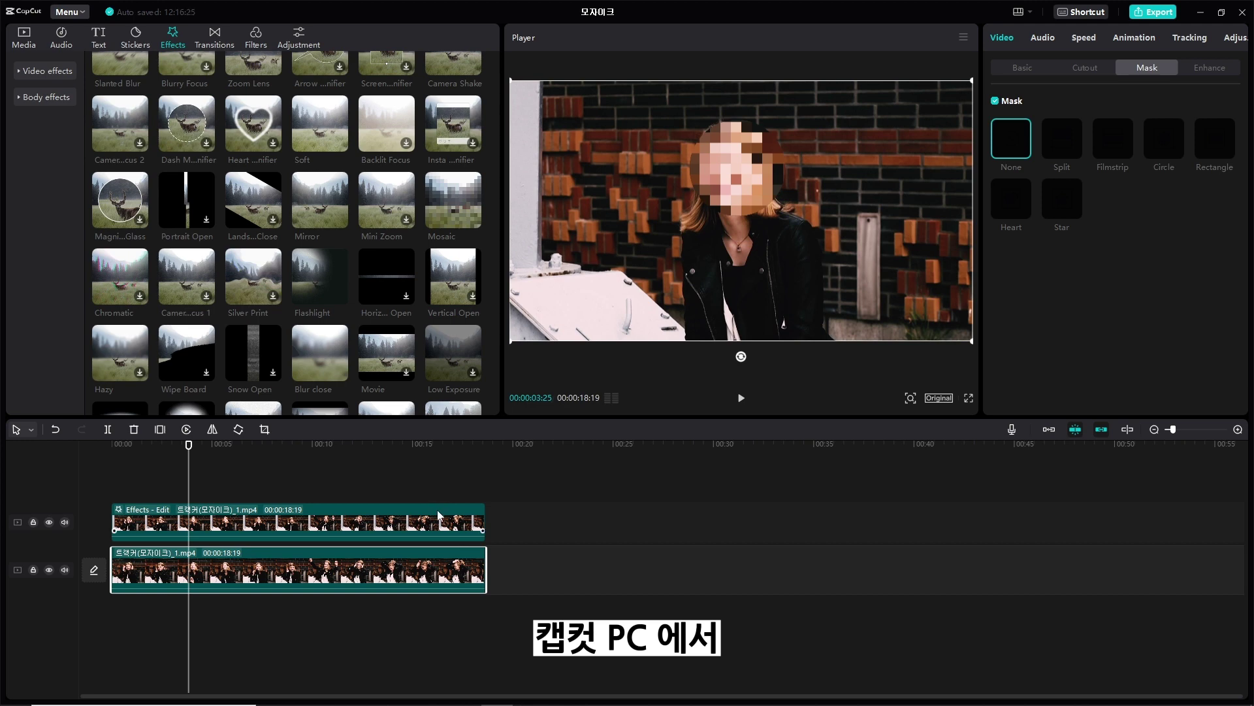
left_click(439, 516)
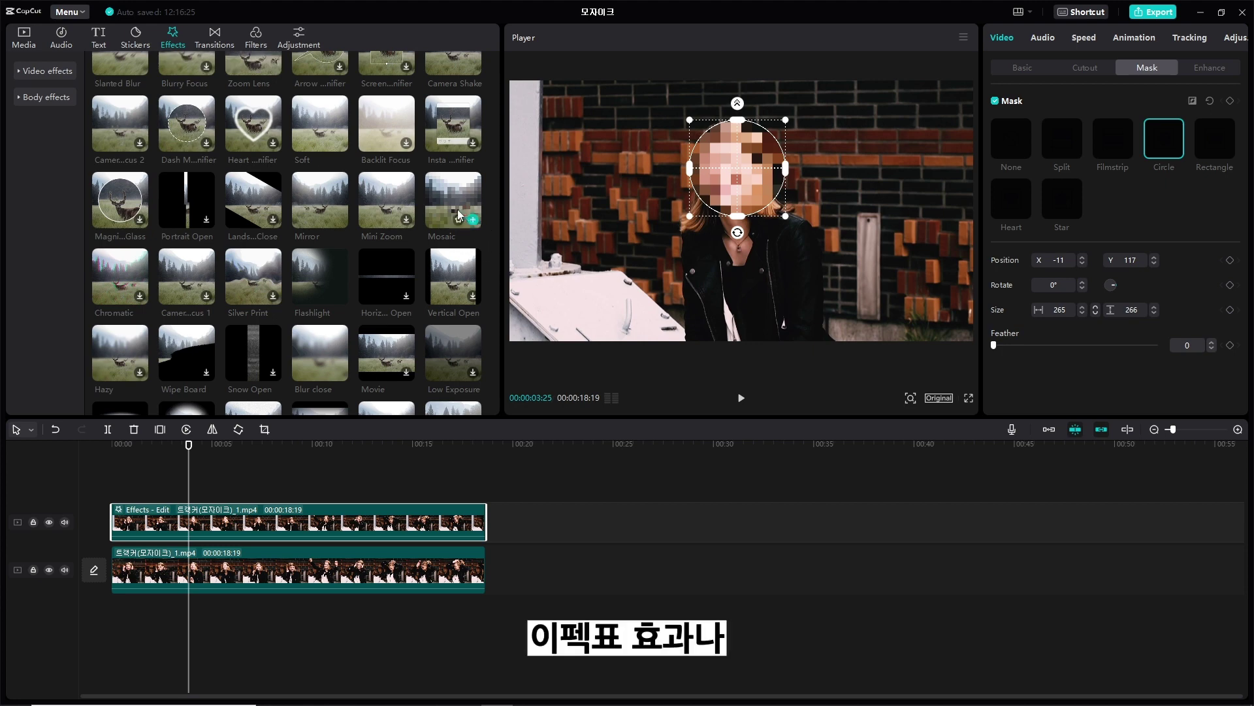
left_click_drag(458, 186, 440, 162)
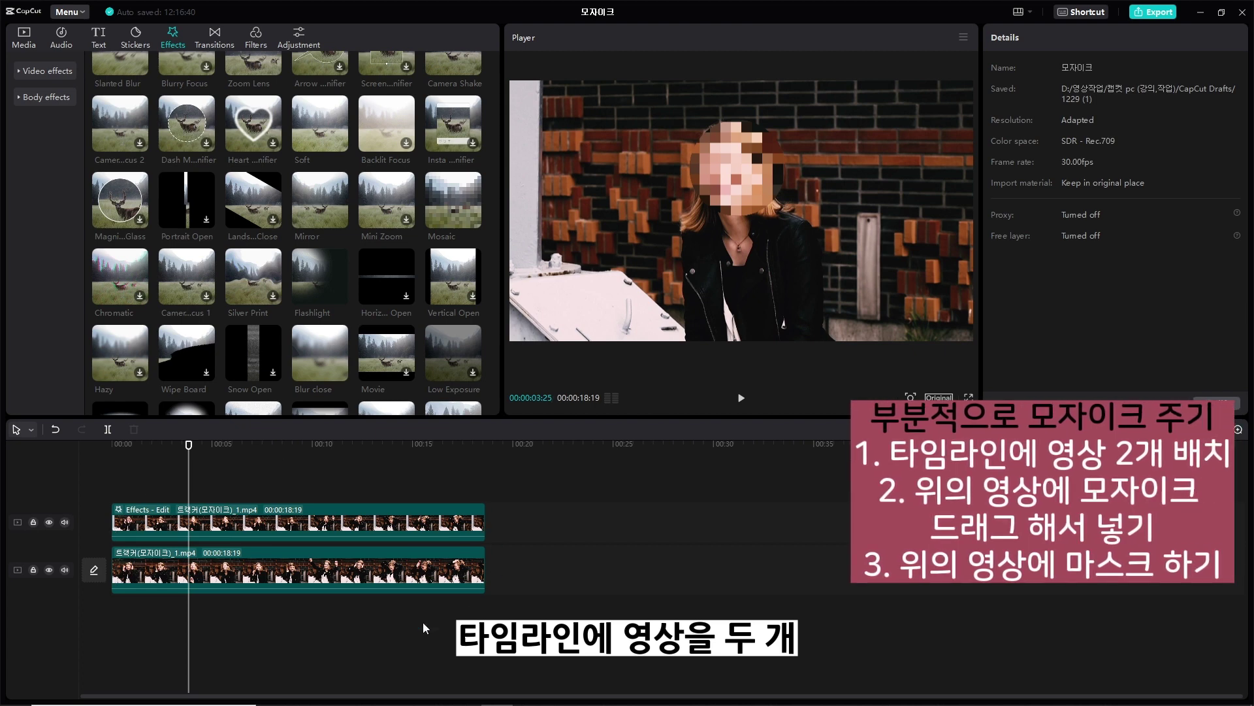
left_click(302, 565)
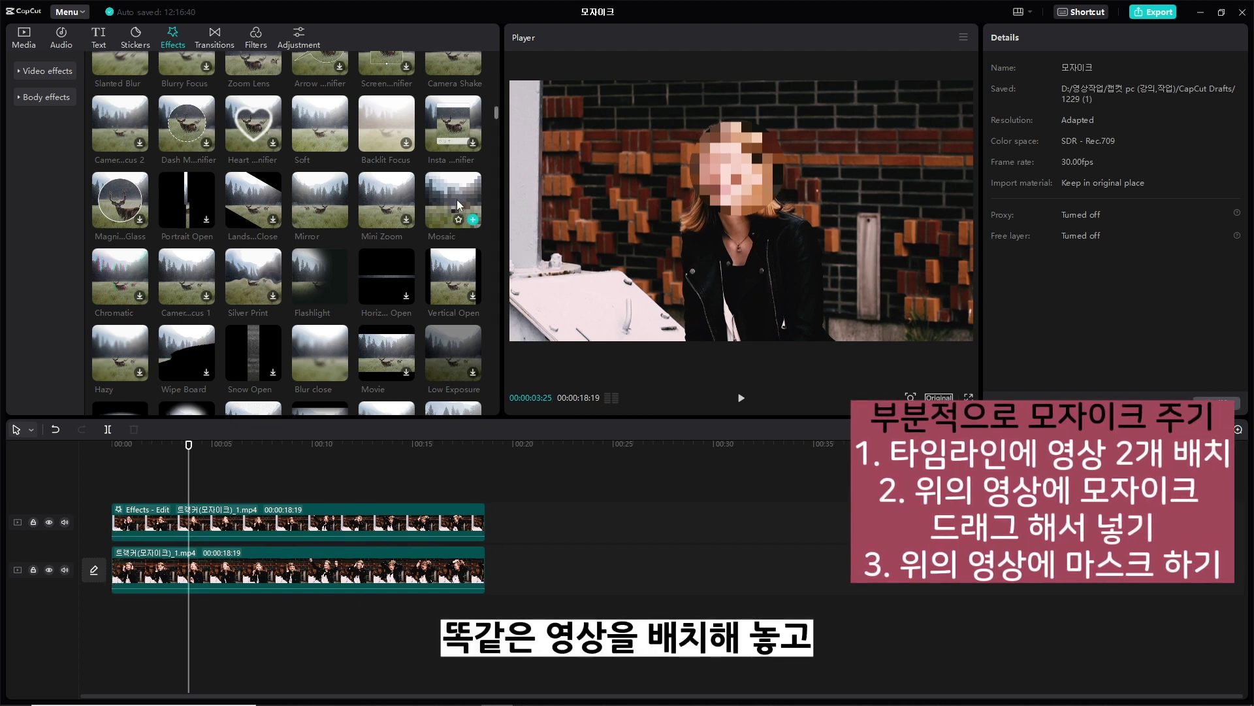
left_click_drag(457, 195, 438, 171)
Reposition and enlarge the upper clip's Circle mask to about 301 × 302 at position X -20, Y 117
left_click(407, 525)
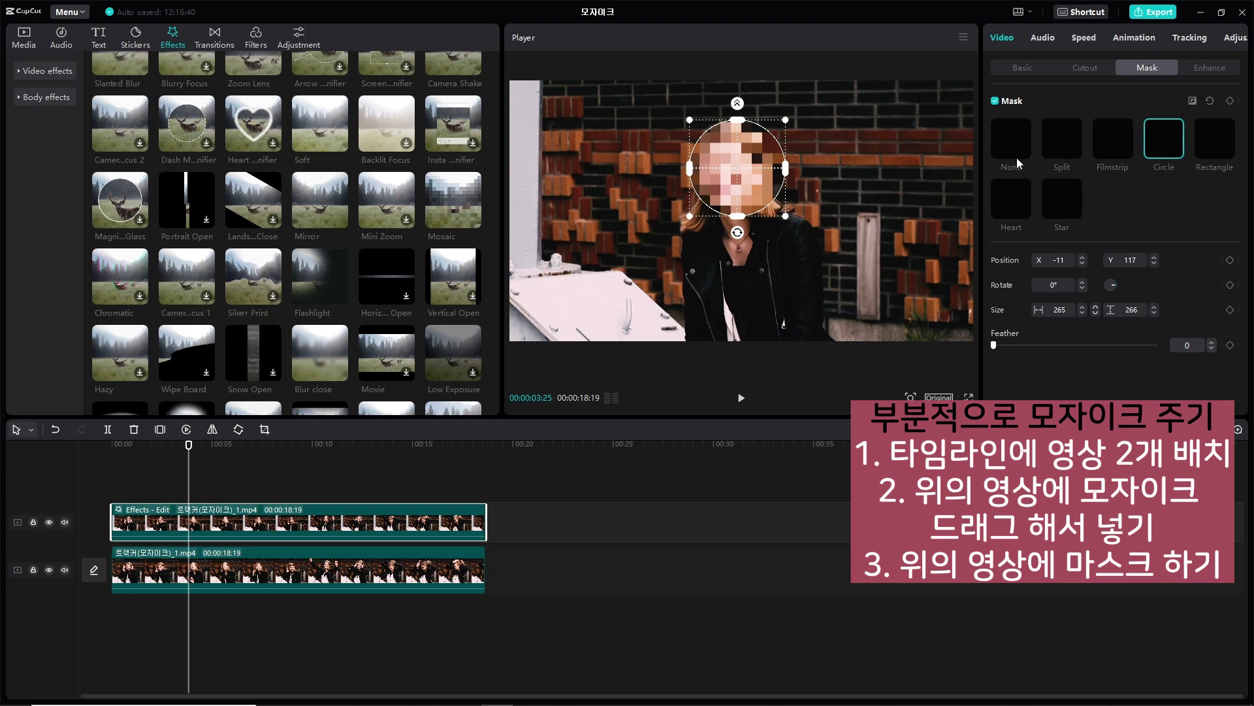
left_click_drag(739, 172, 736, 172)
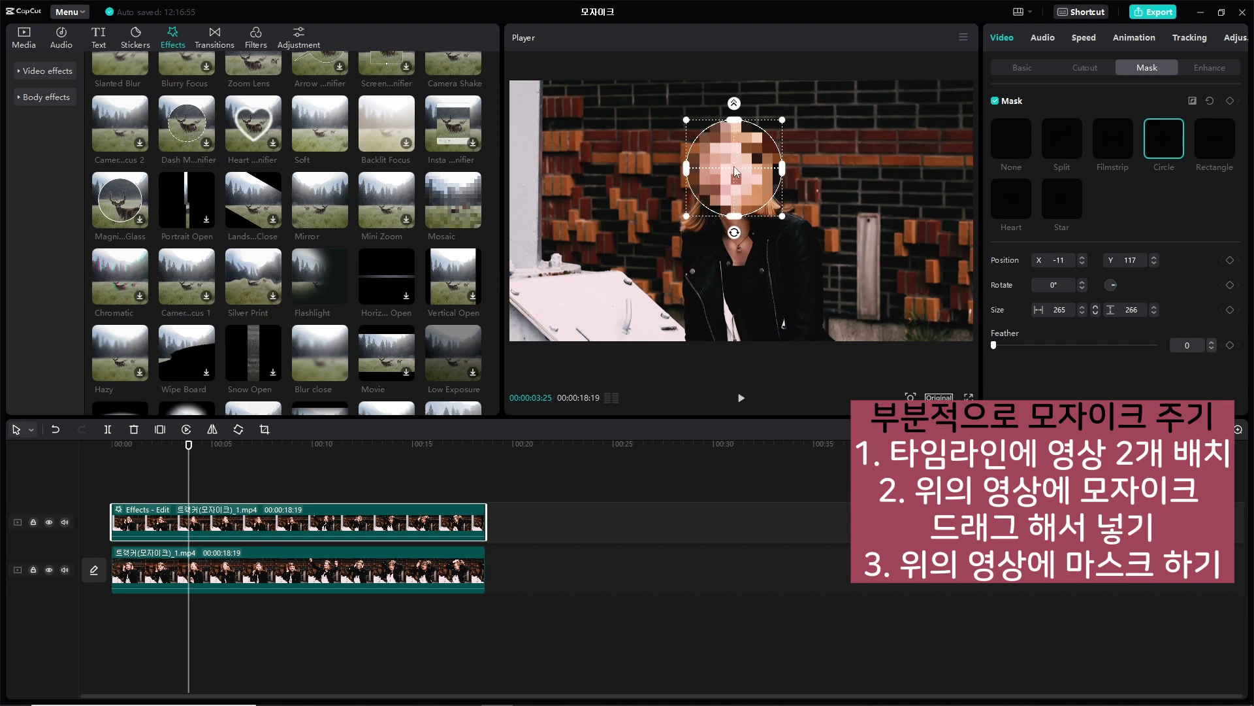
left_click_drag(783, 218, 789, 227)
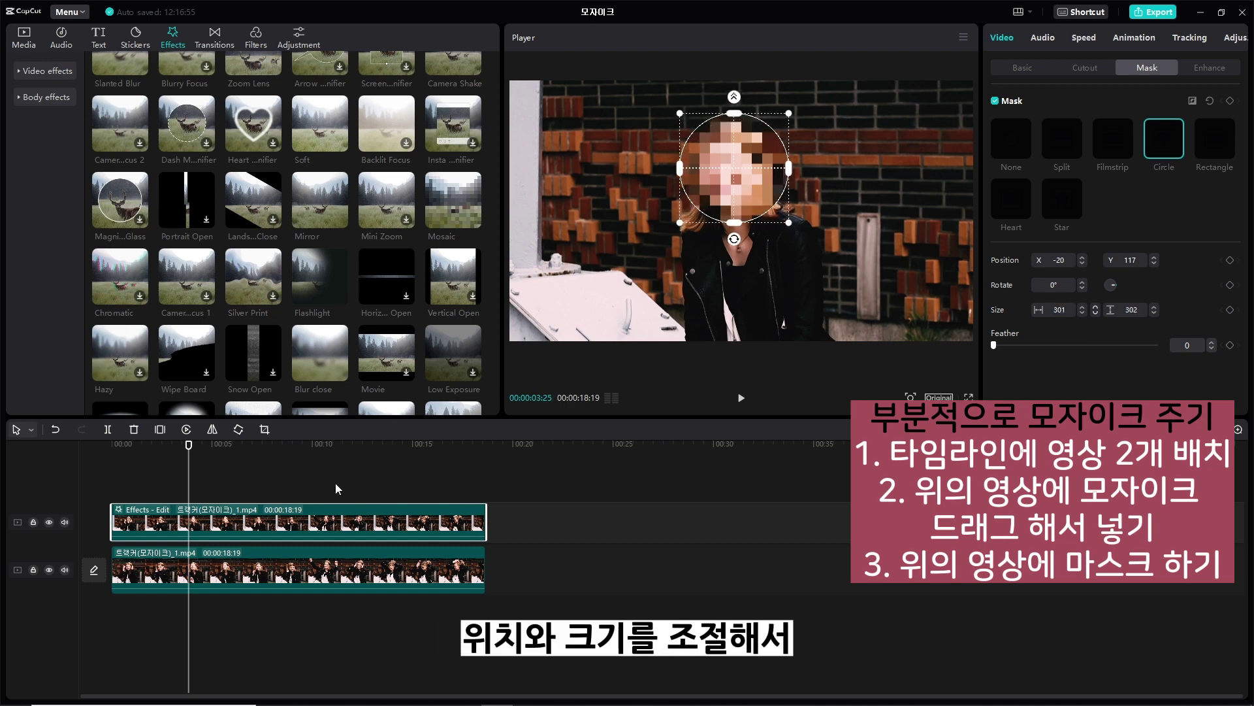
Play the video again from the beginning to check the enlarged mosaic mask's coverage of the face
left_click(140, 464)
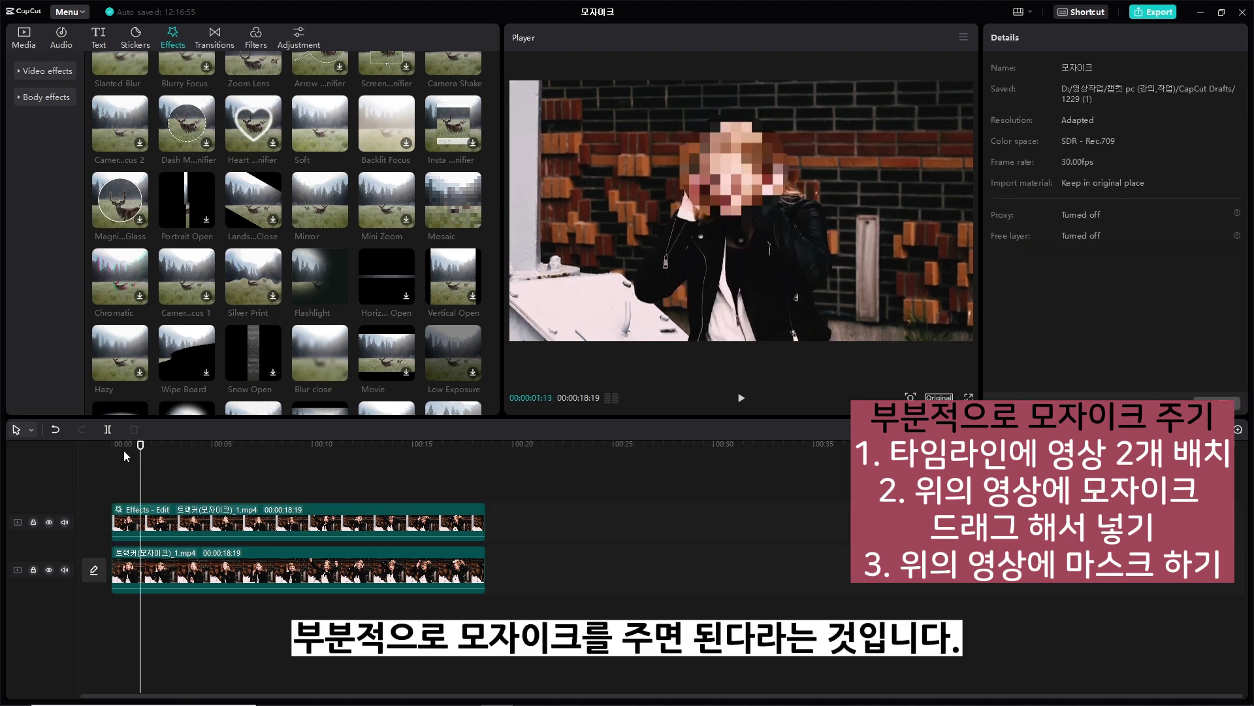
left_click(113, 449)
key("space")
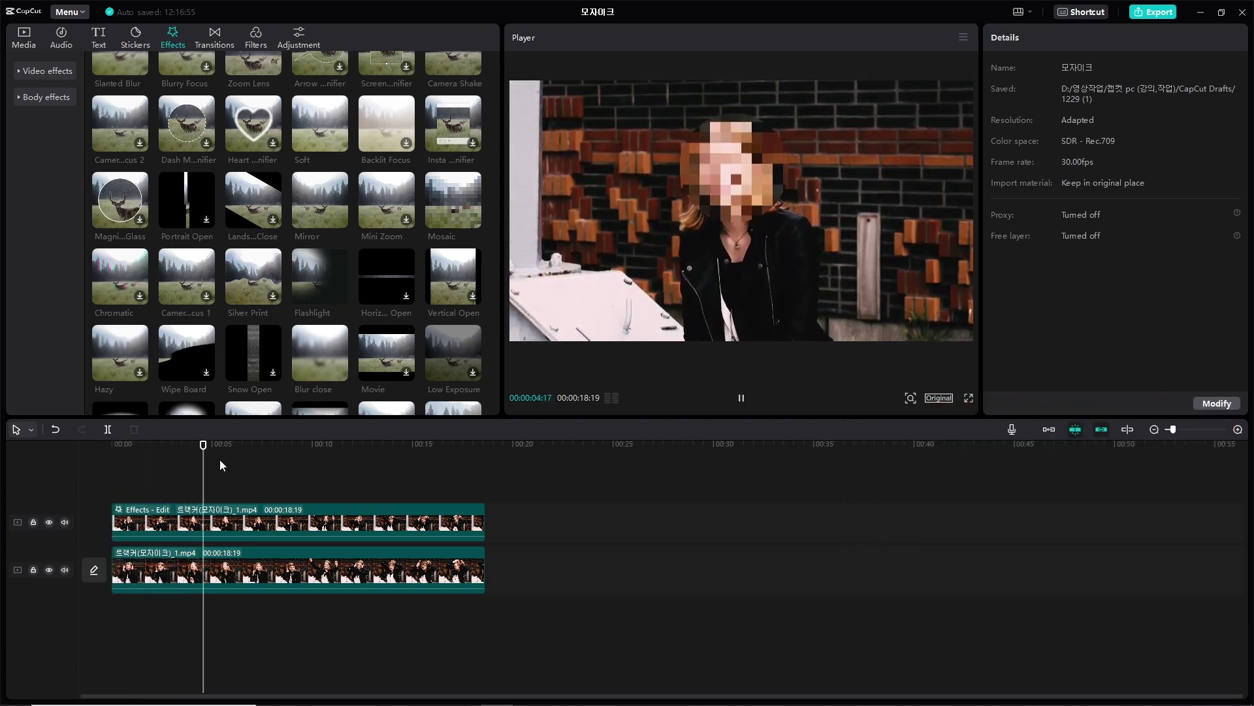
key("space")
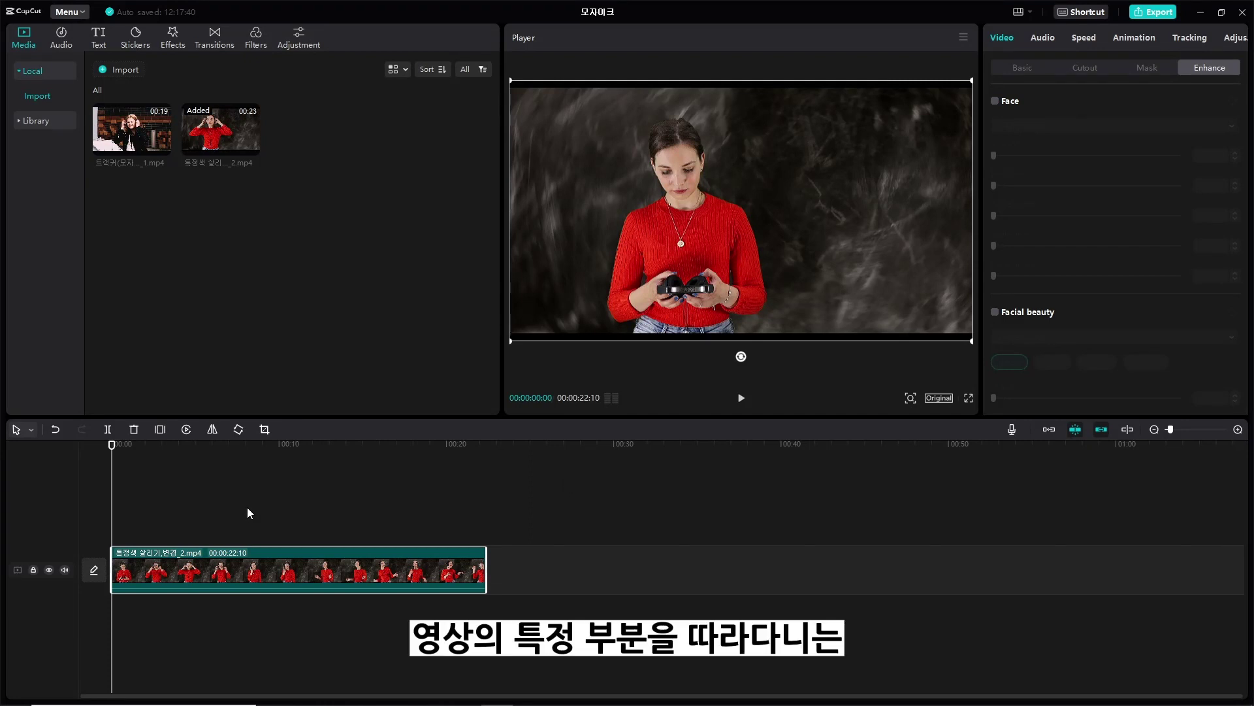
Preview the red-sweater clip and place a second copy on a new track directly above it, aligned at the start
key("space")
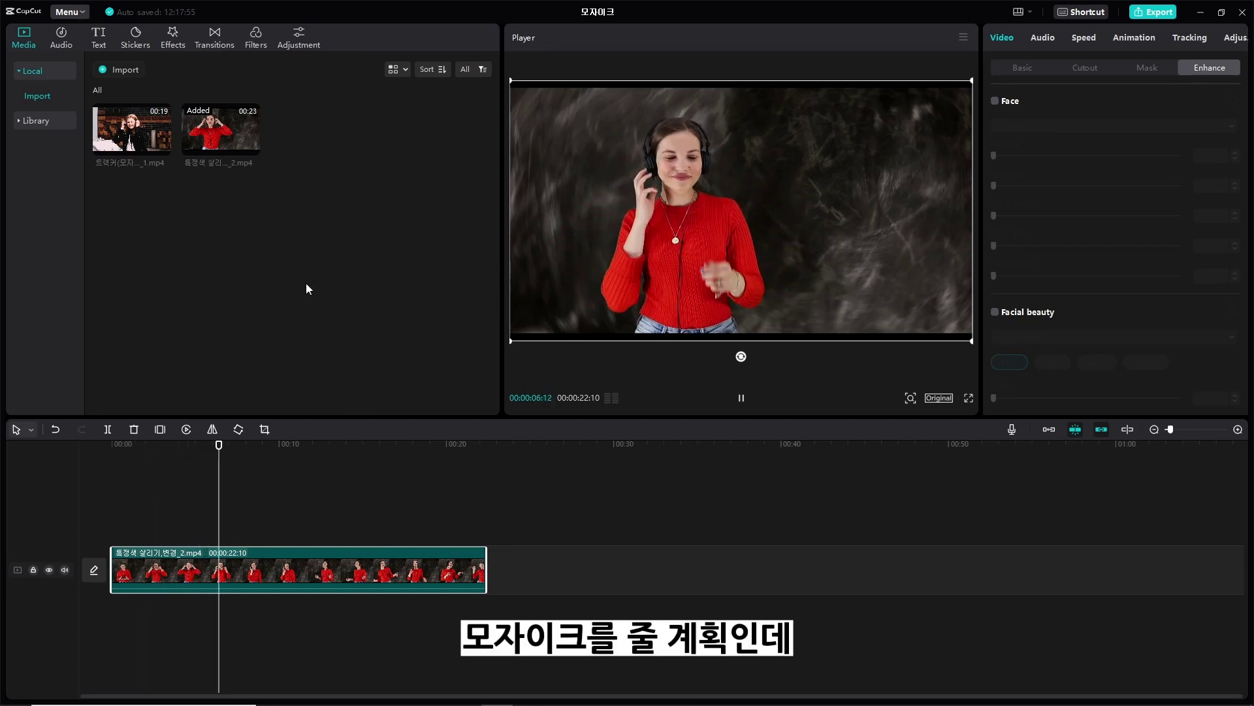
key("space")
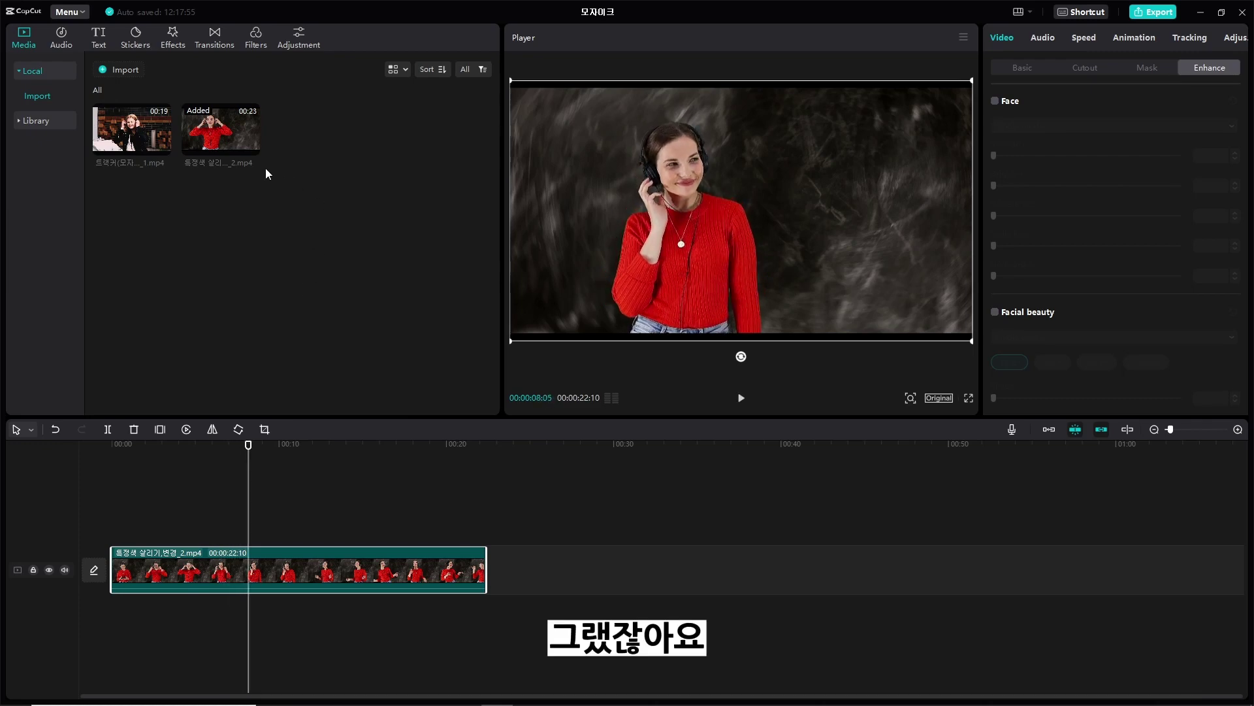
left_click_drag(239, 125, 118, 527)
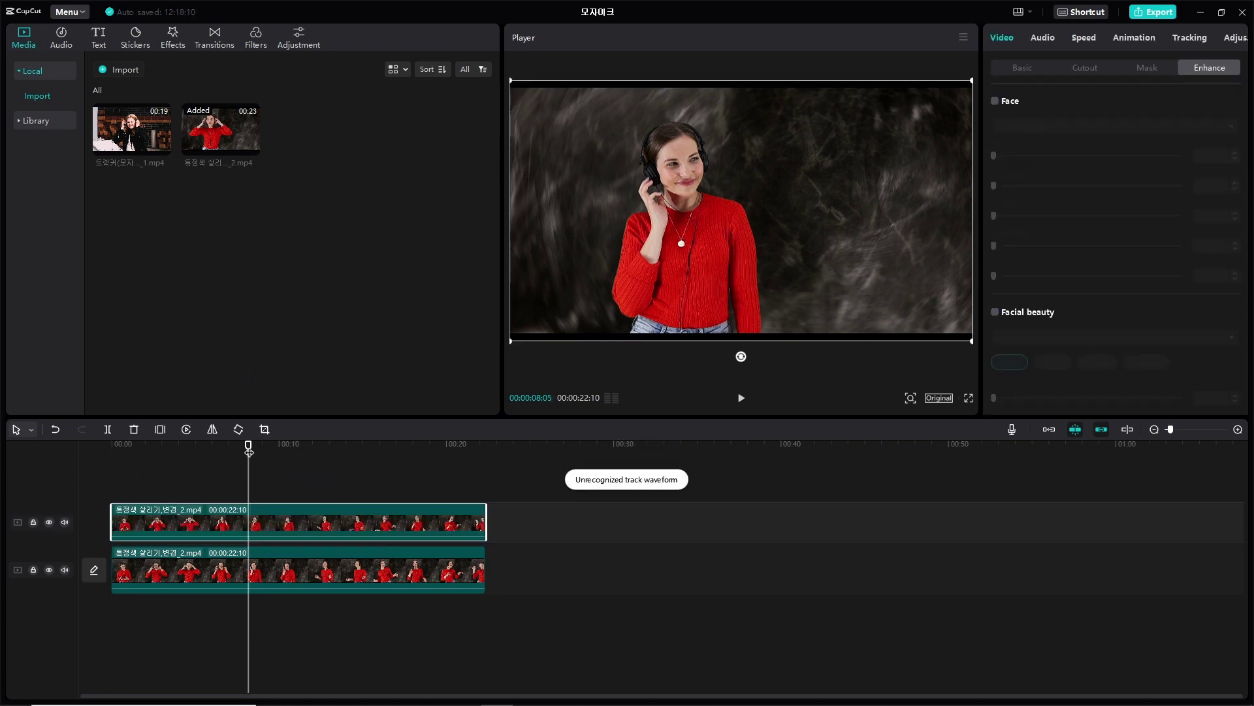
left_click_drag(249, 451, 111, 451)
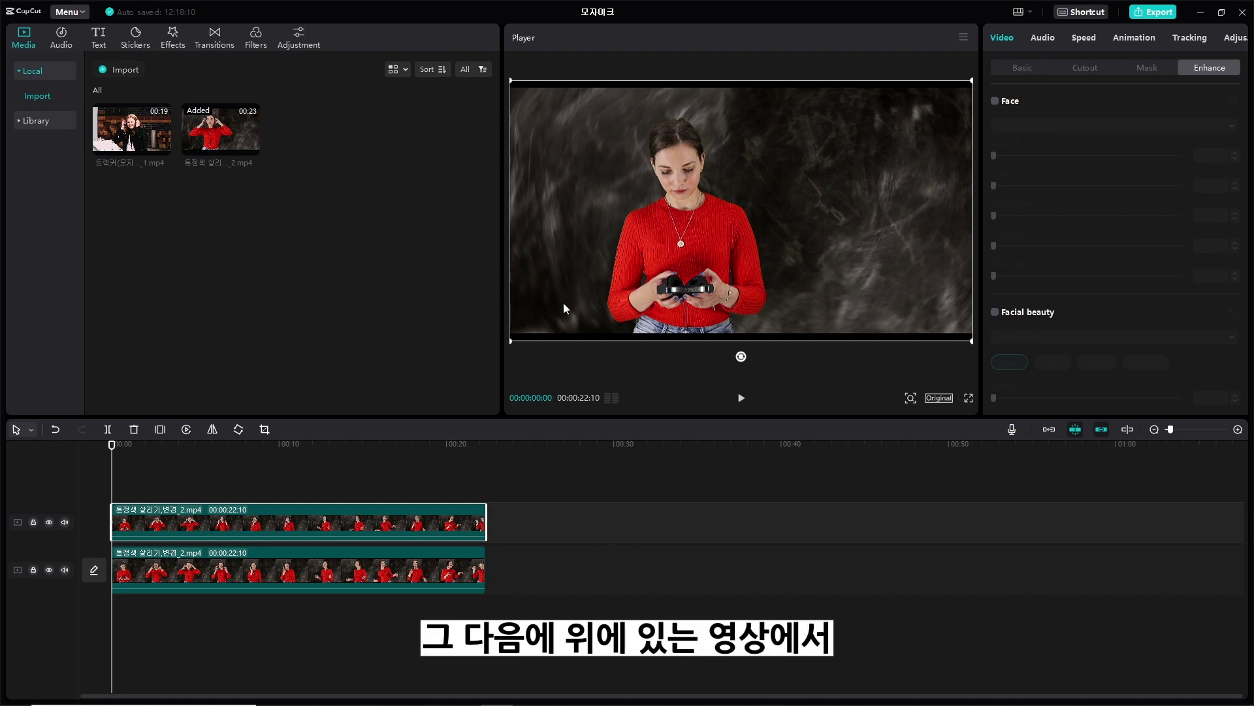
Apply the Mosaic effect directly to the upper red-sweater clip and set its Blur to 0
left_click(171, 36)
left_click_drag(465, 198, 342, 509)
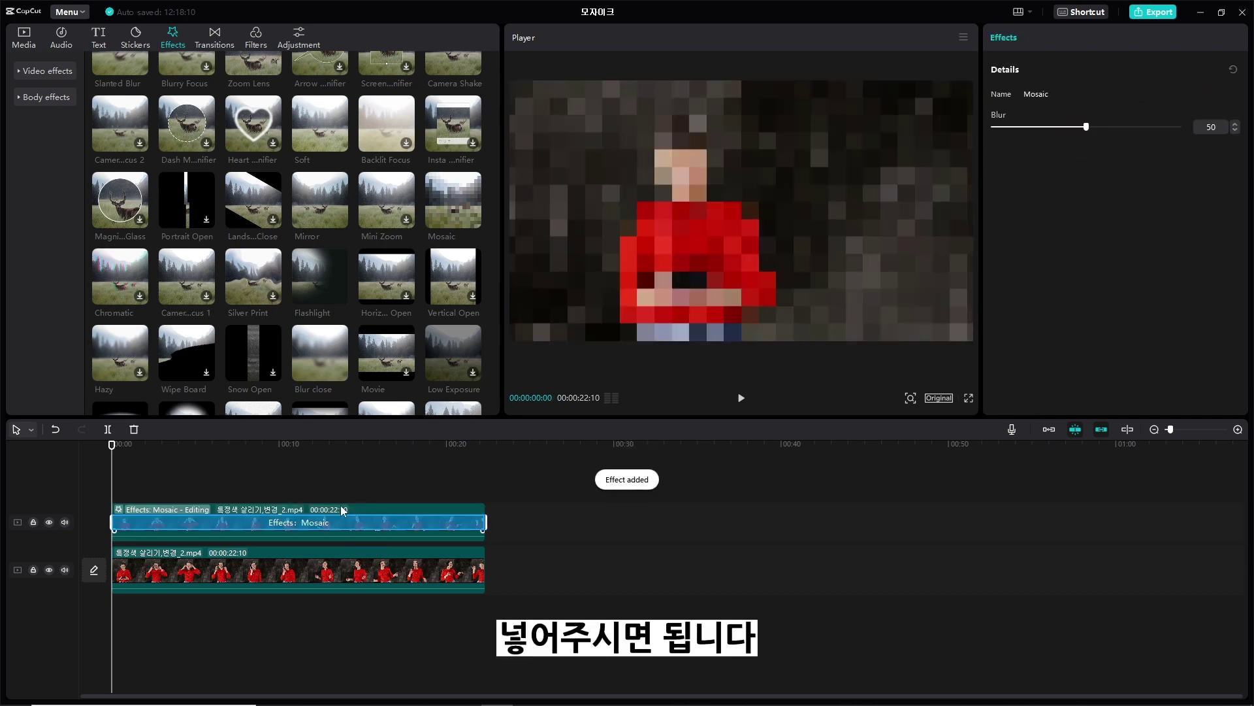
left_click_drag(1086, 127, 991, 145)
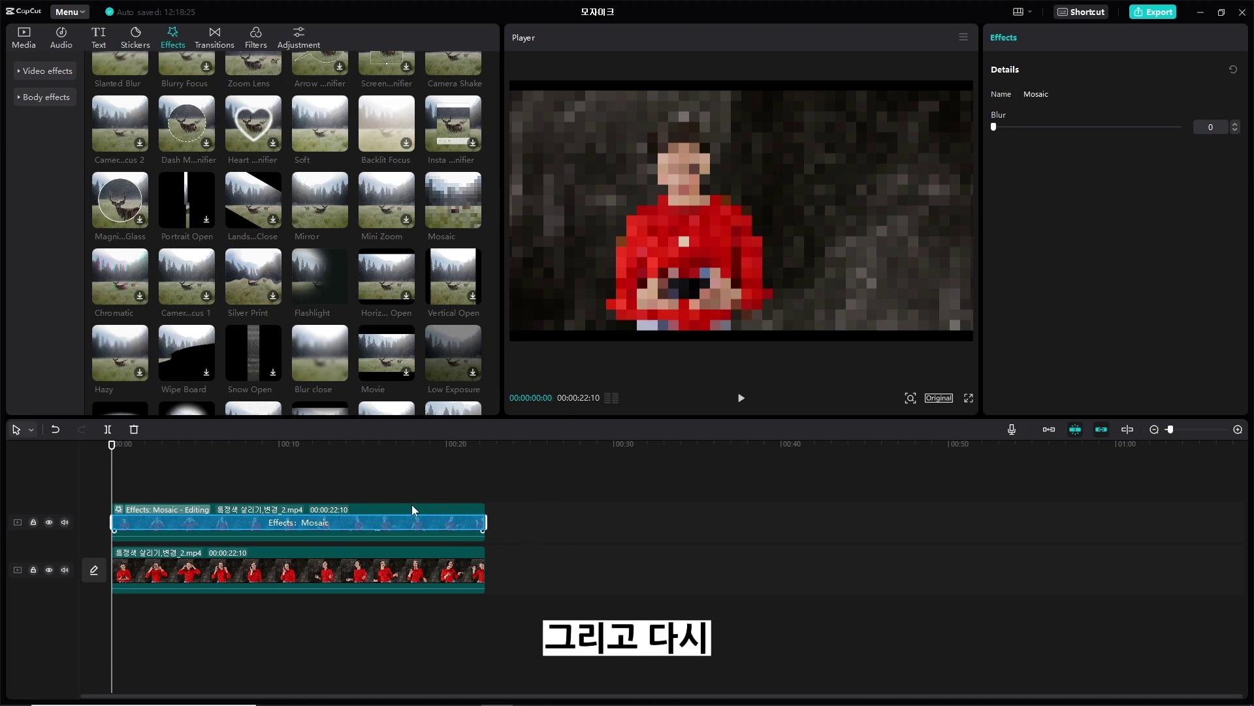
Add a Circle mask to the upper red-sweater clip, shrink it to about 337 × 339 and position it over the face at X -246, Y 189
left_click(394, 507)
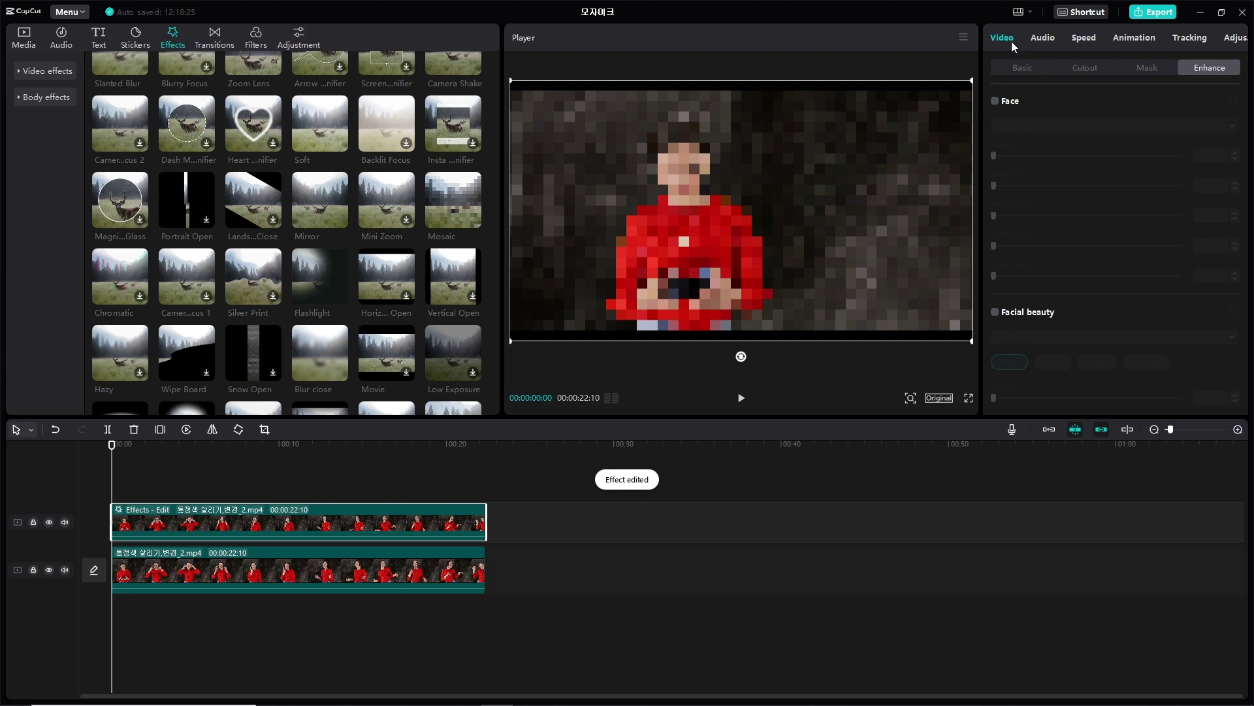
left_click(1133, 68)
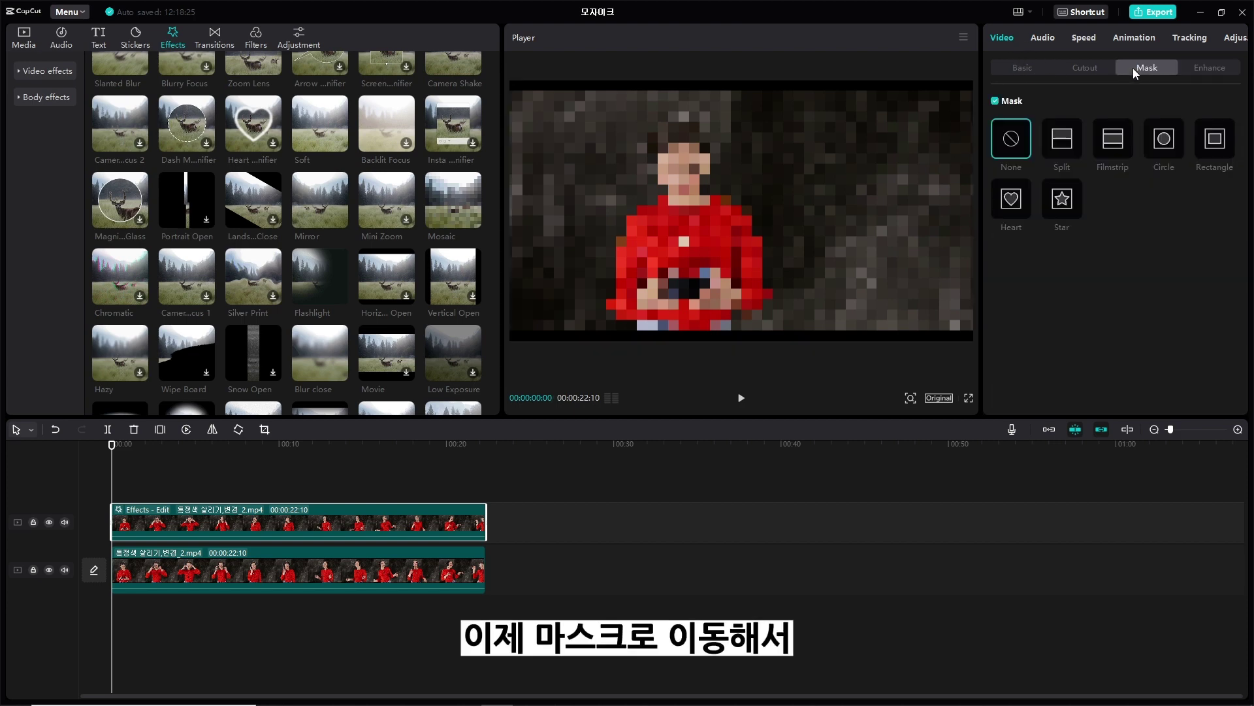
left_click(1166, 140)
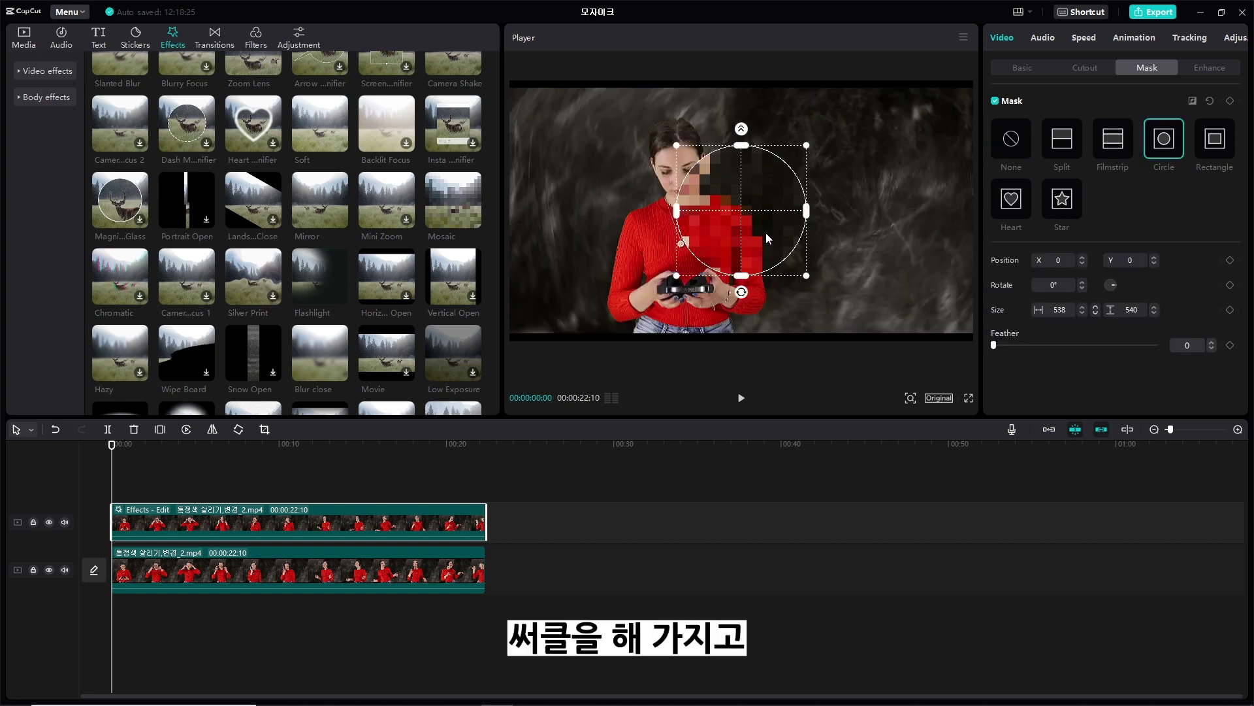
left_click_drag(766, 233, 700, 175)
left_click_drag(746, 230, 694, 166)
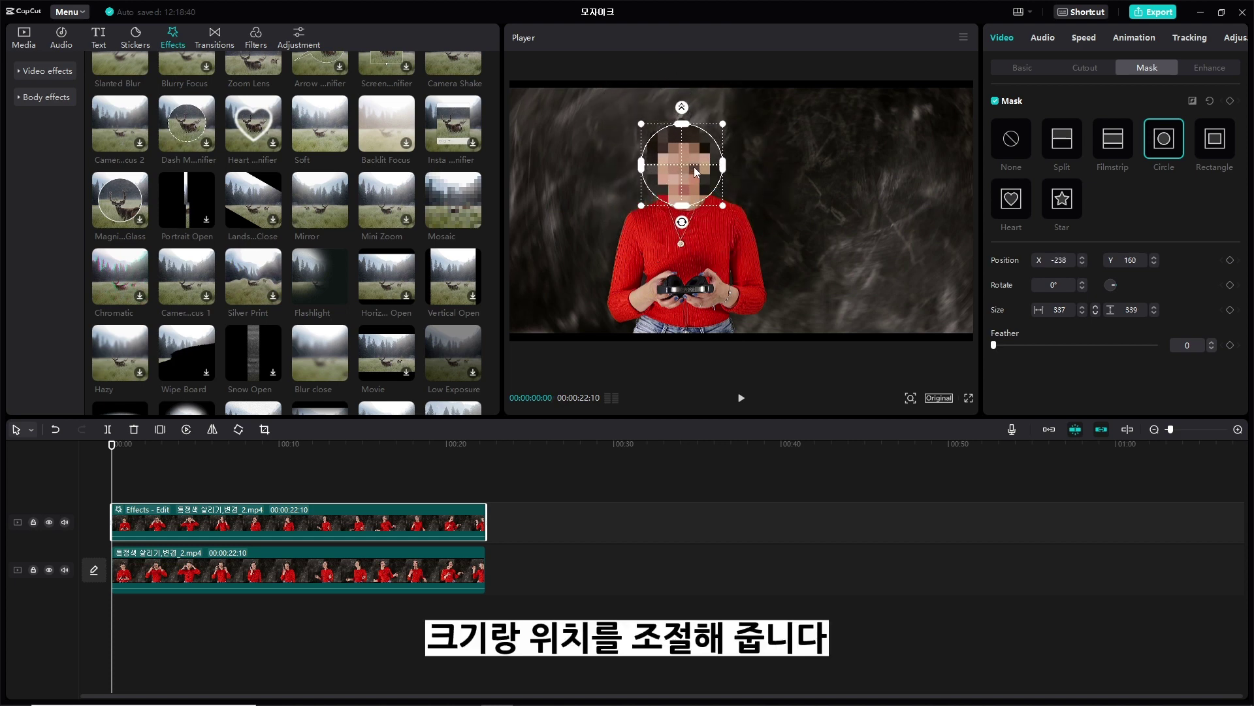
Play the video from the start to check how well the stationary mosaic mask covers the moving face
left_click(114, 450)
key("space")
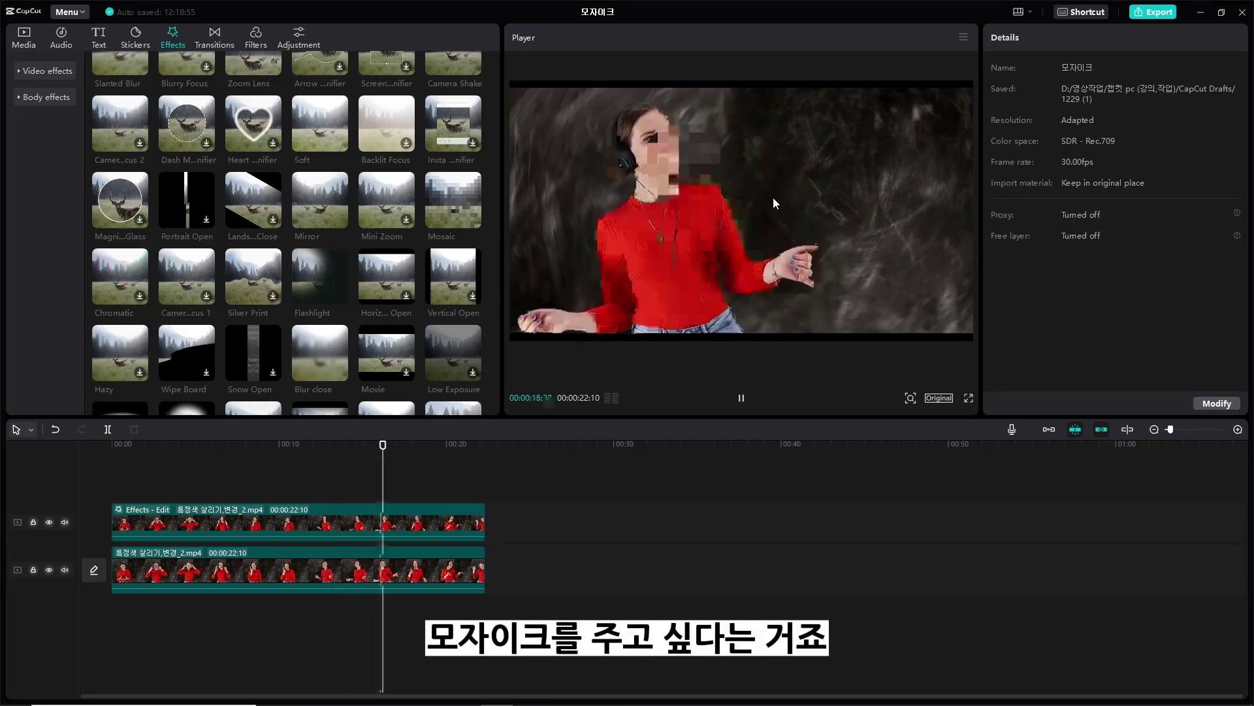
key("space")
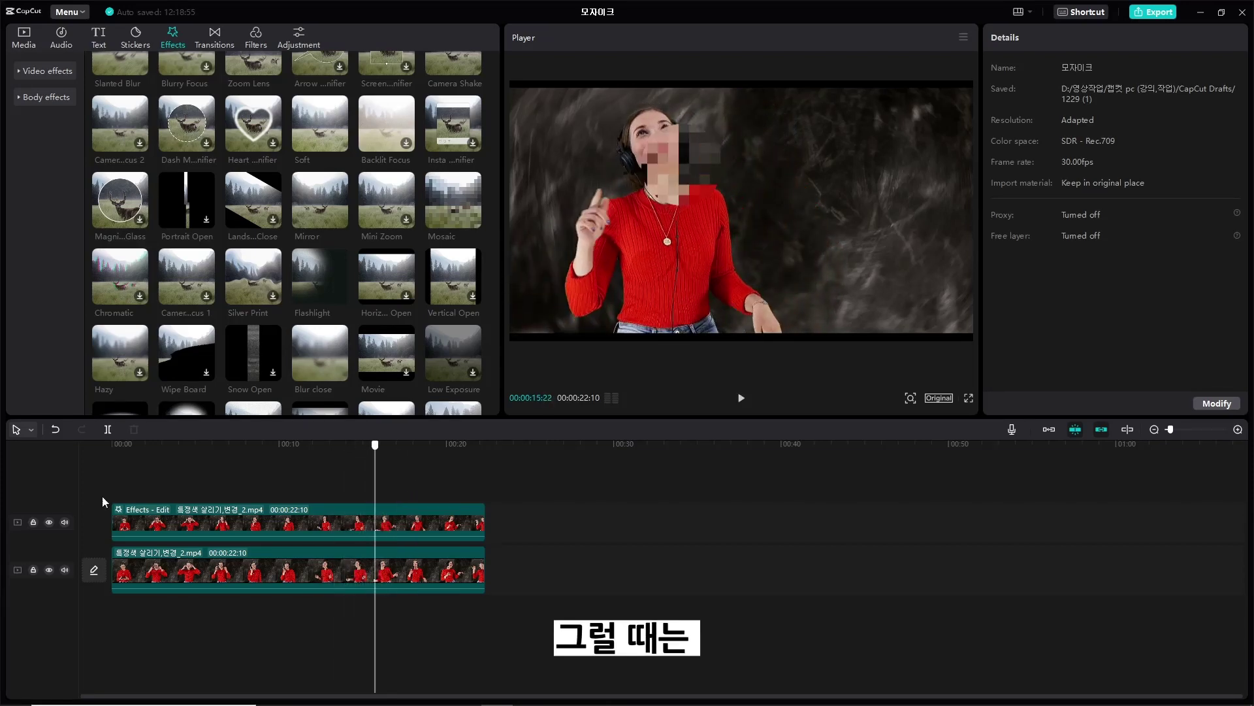
Add a mask Position keyframe to the upper clip at 00:00:00:18, where the face is still covered
key("Home")
left_click(182, 509)
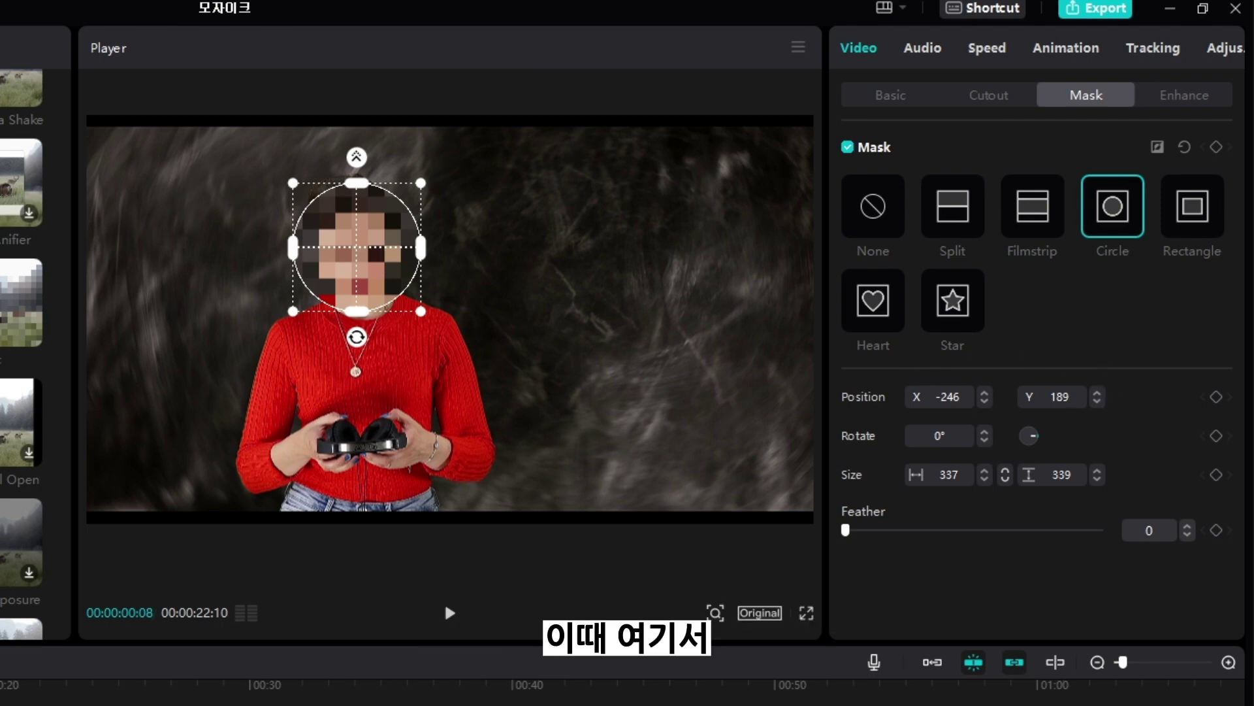
key("space")
key("space")
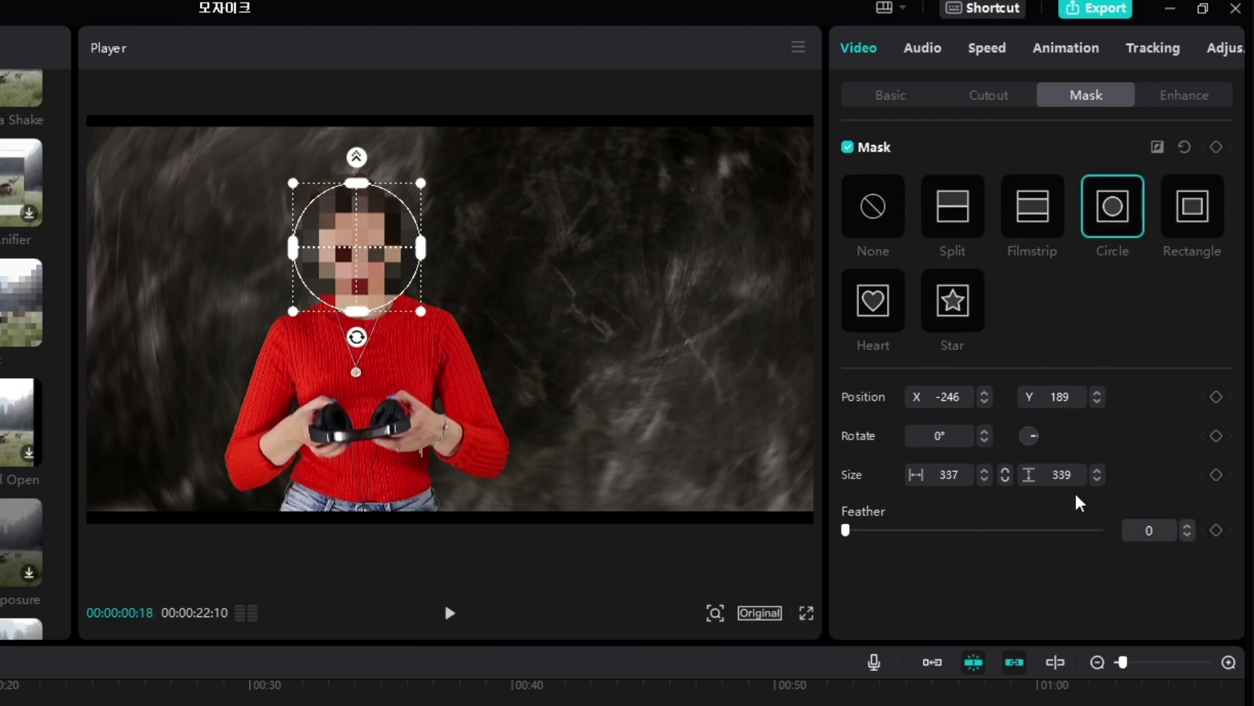
left_click(1216, 396)
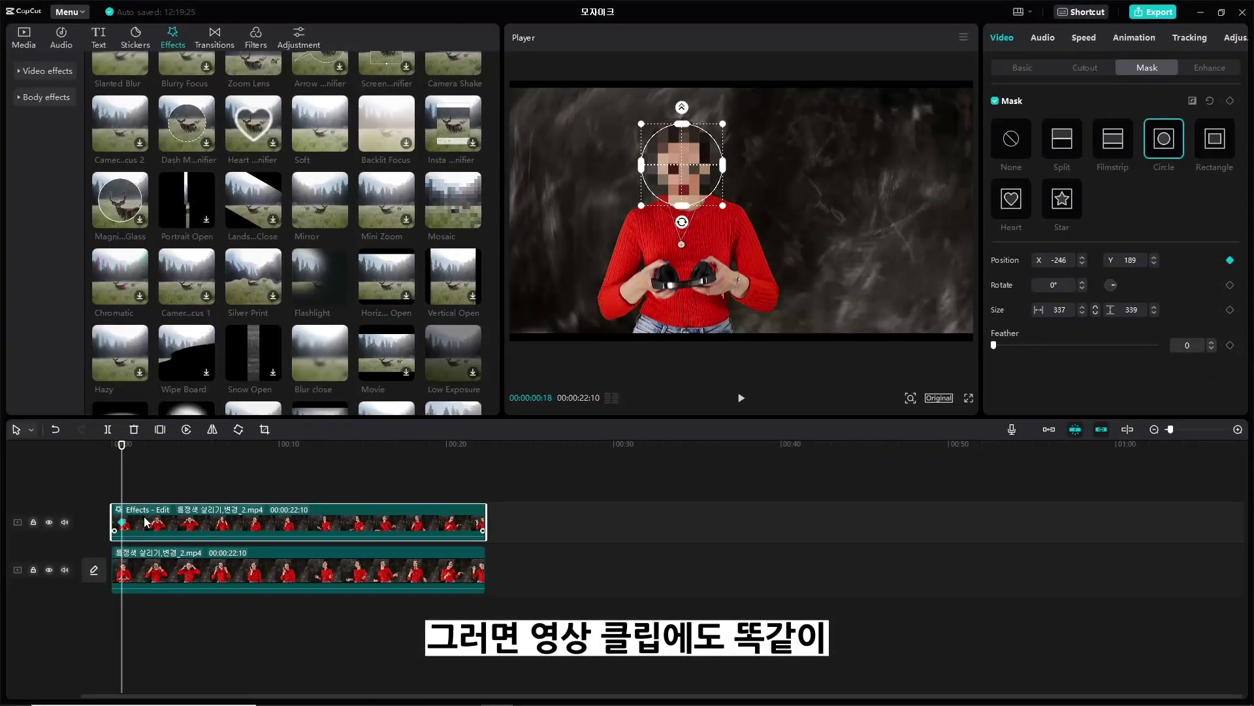
Move the mask over the face at 00:00:10:17, to X -81, Y 276, so that a second Position keyframe is set
scroll(160, 520, "up", 4)
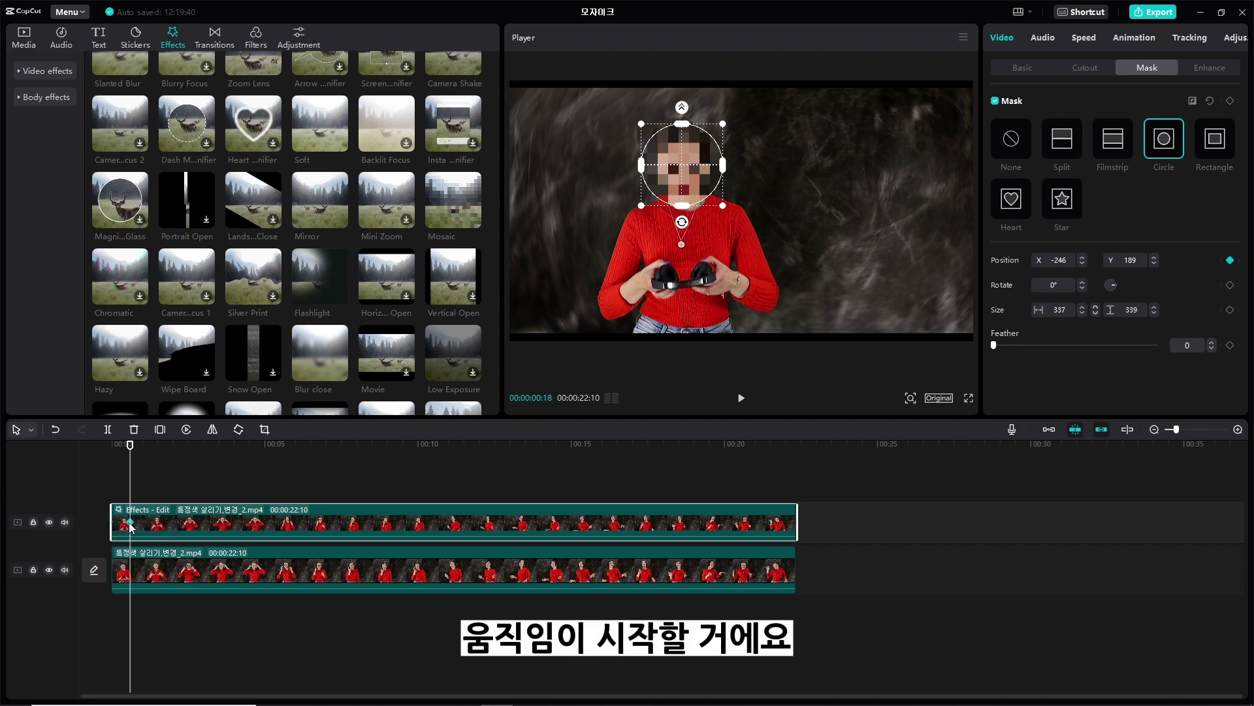
key("space")
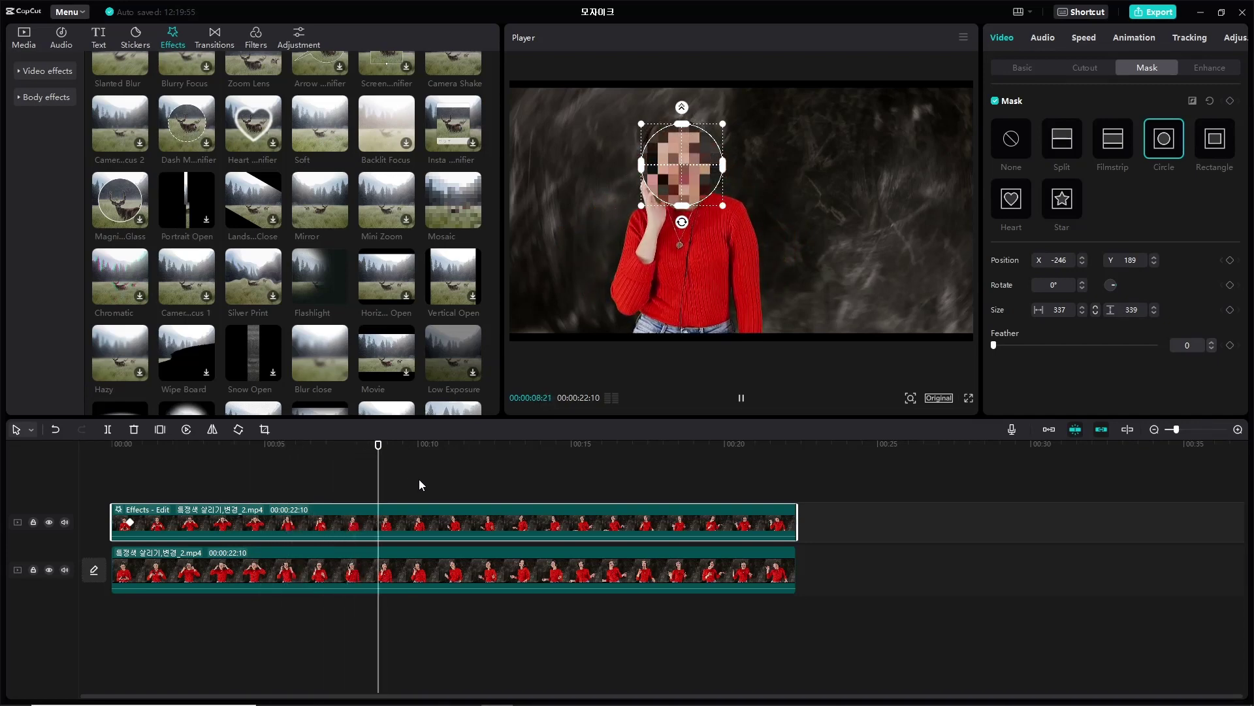
key("space")
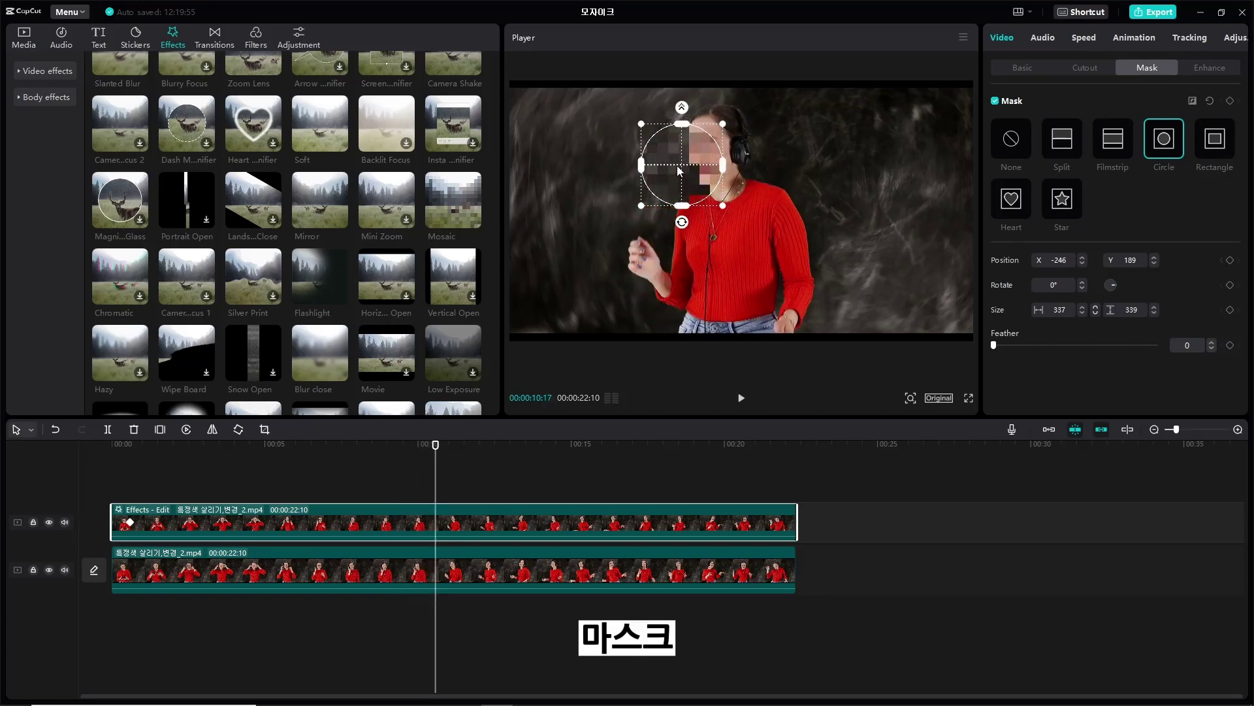
left_click_drag(682, 171, 716, 144)
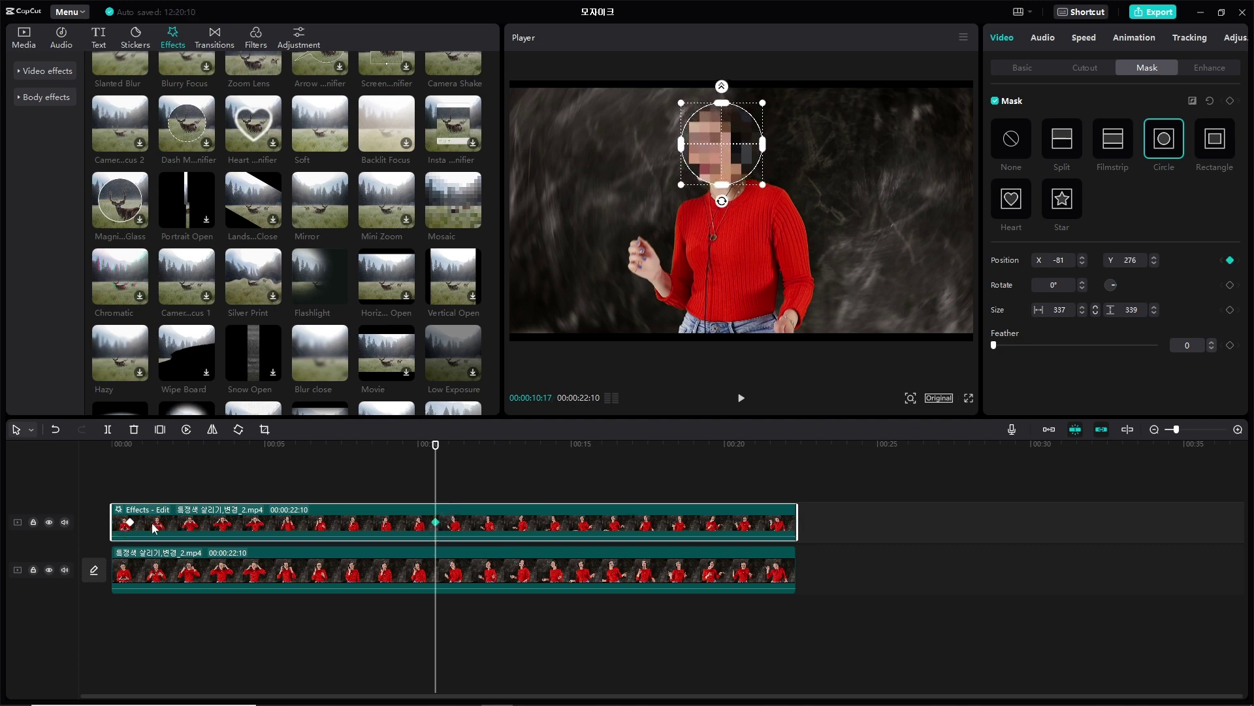
Keyframe the mask over the face at 00:00:11:10 with position X 0, Y 284, and at 00:00:12:06 with X 54, Y 300
key("space")
key("space")
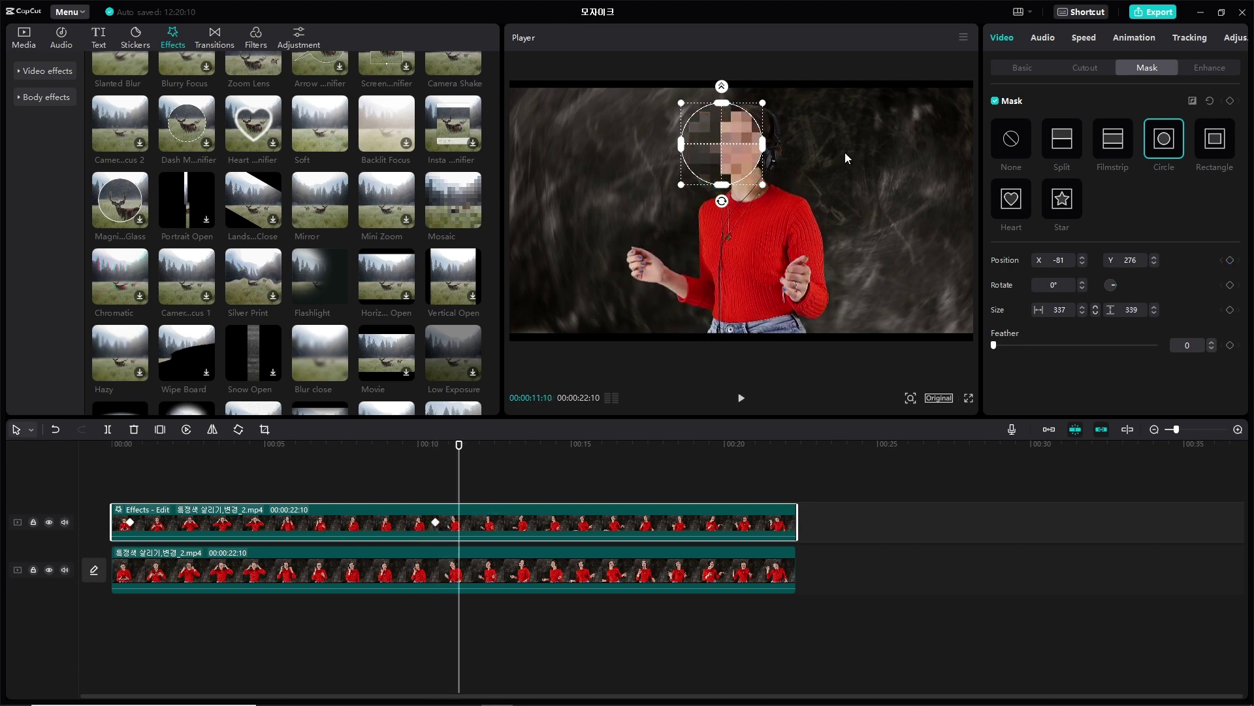
left_click_drag(731, 149, 742, 151)
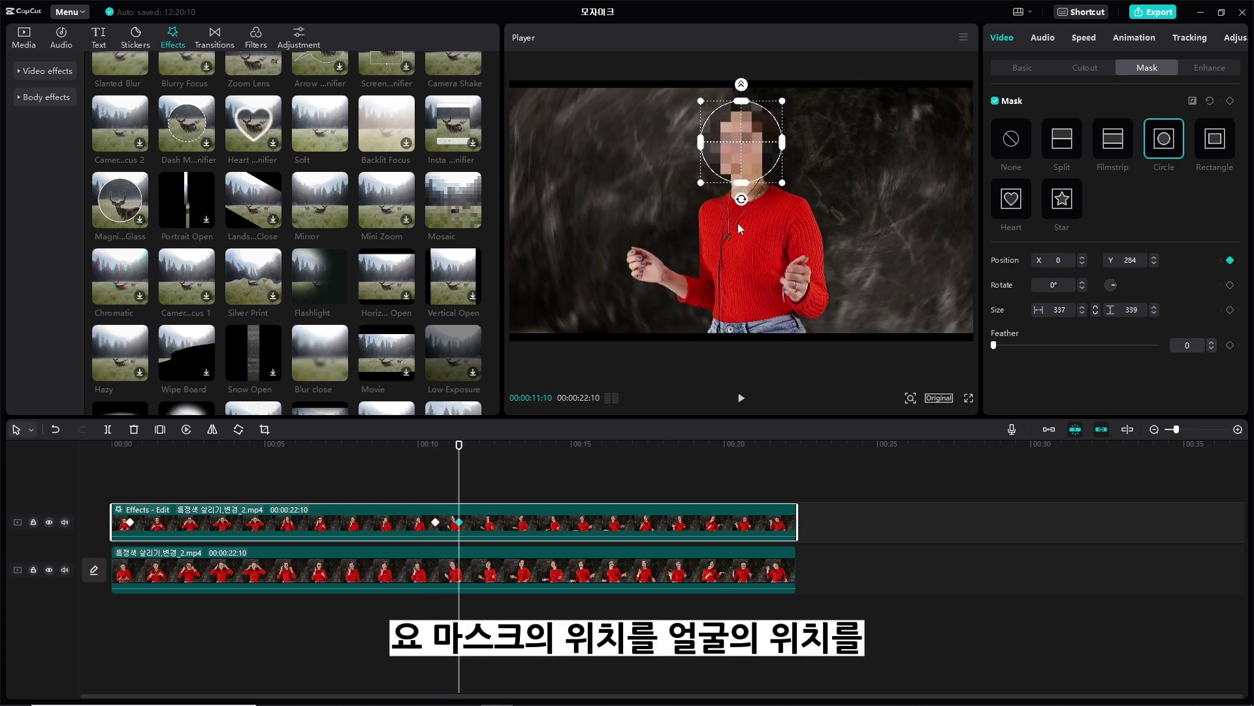
key("space")
key("space")
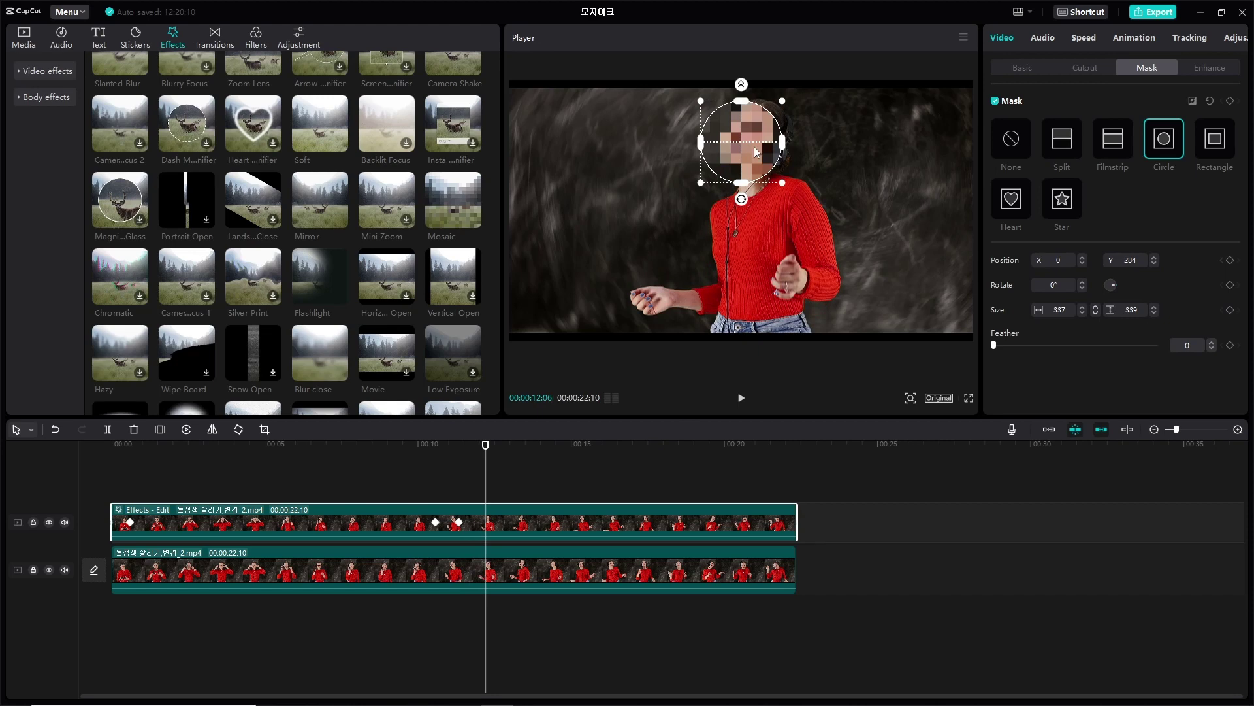
left_click_drag(754, 147, 768, 142)
Keyframe the mask over the face shortly before 00:00:14:00 at X -41, Y 306, and at 00:00:14:16 at X -162, Y 300
key("space")
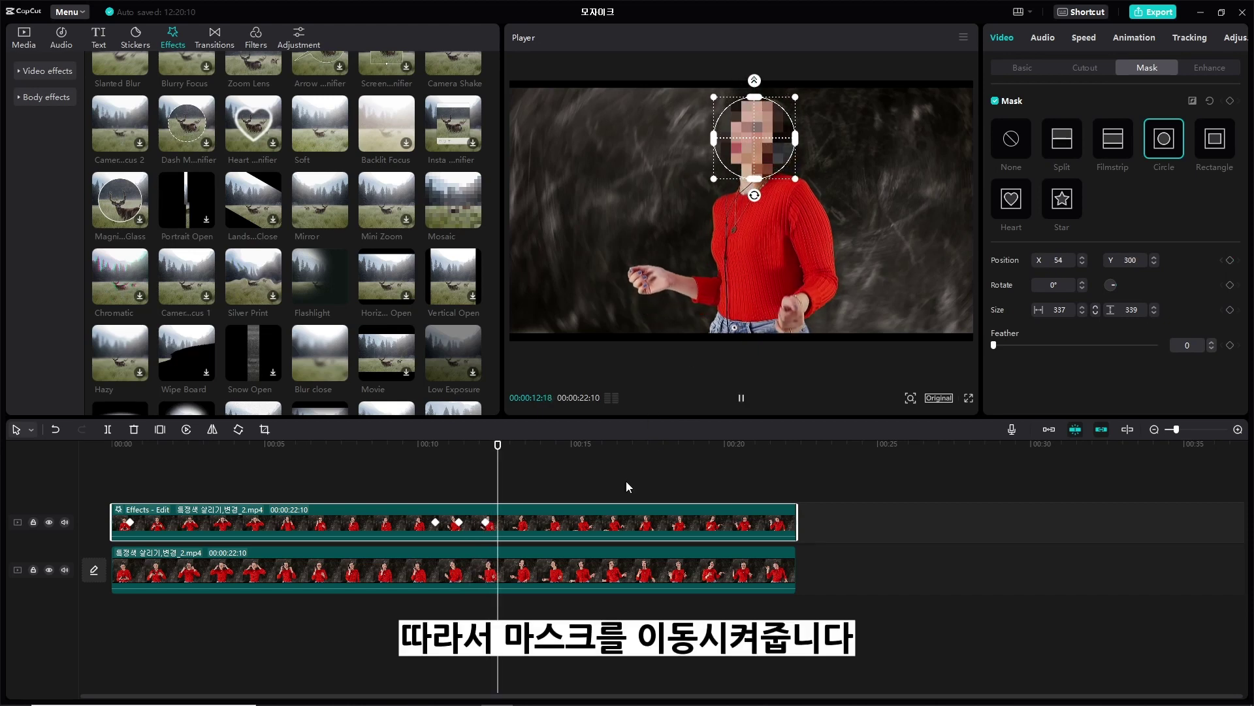
key("space")
key("space")
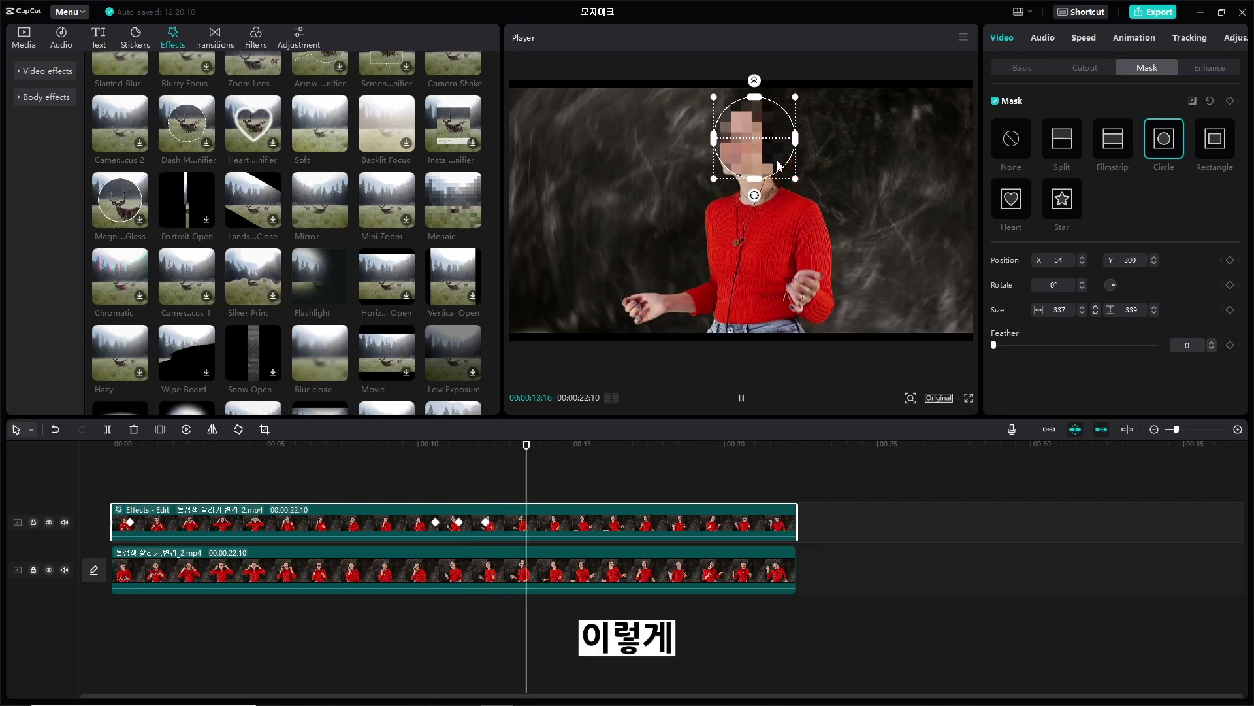
key("space")
left_click_drag(771, 143, 710, 143)
key("space")
key("space")
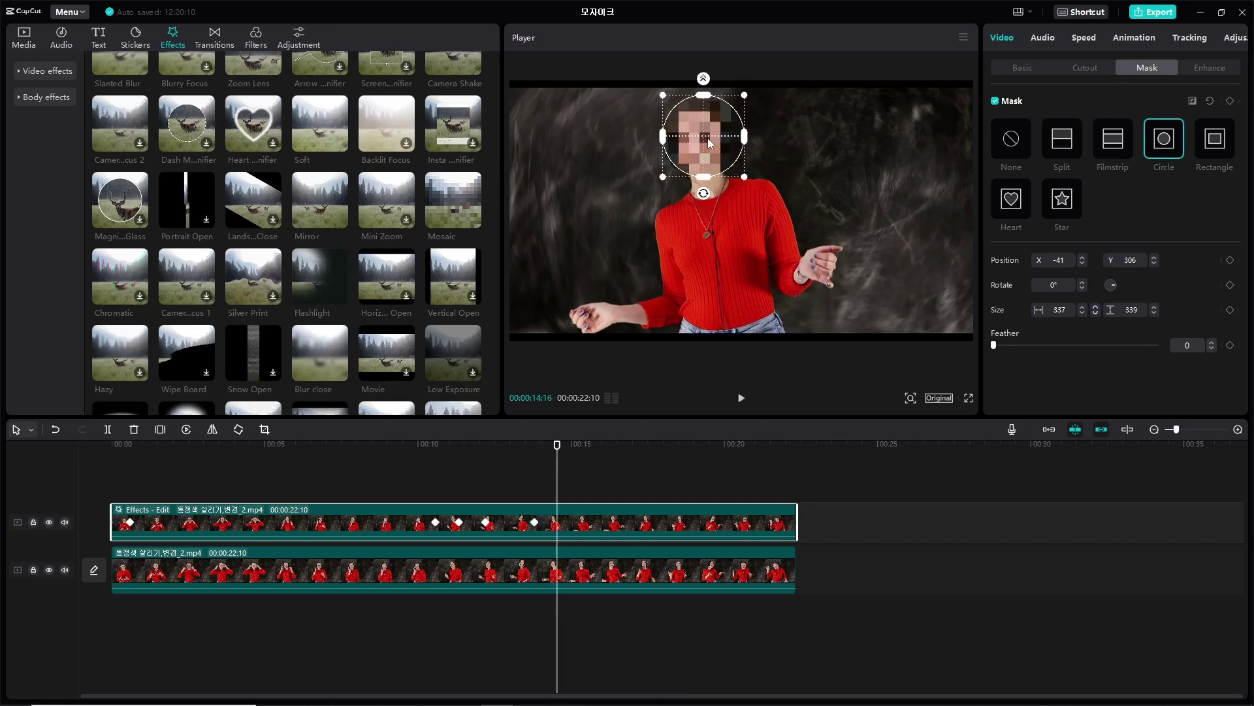
Keyframe the mask at 00:00:15:04 with position X -268, Y 225, and move it over the face again at 00:00:15:21
key("space")
key("space")
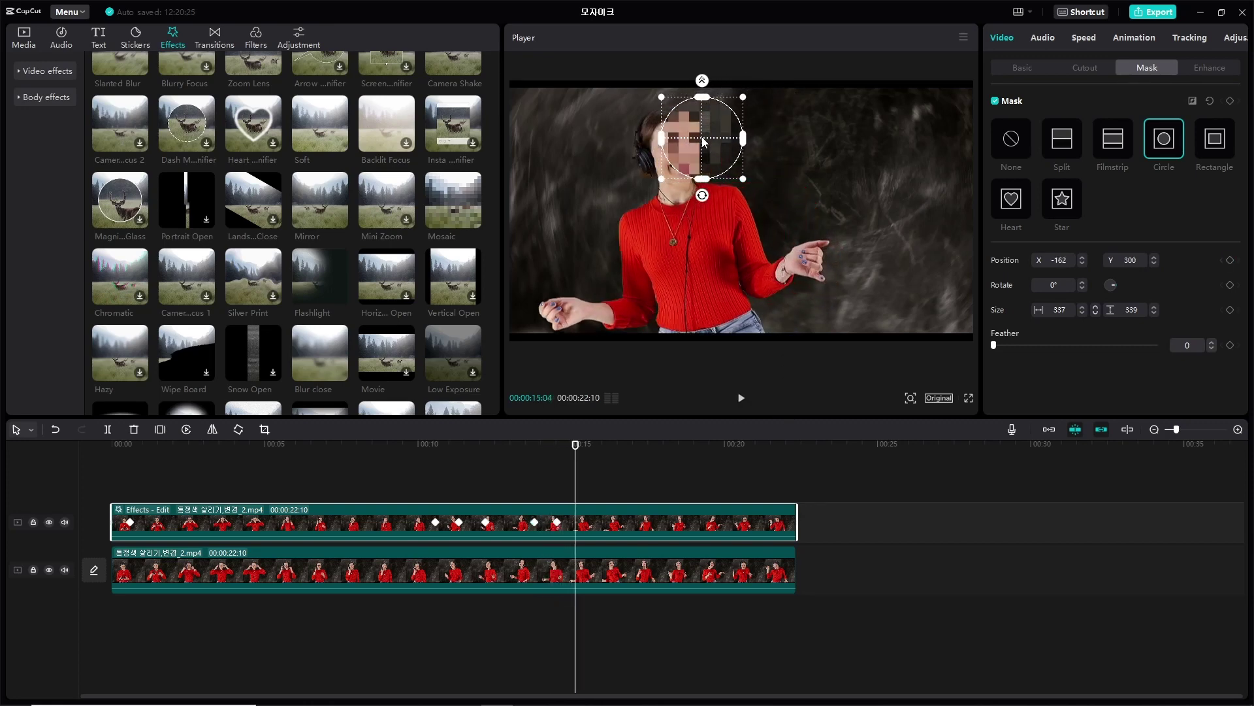
left_click(678, 160)
key("space")
key("space")
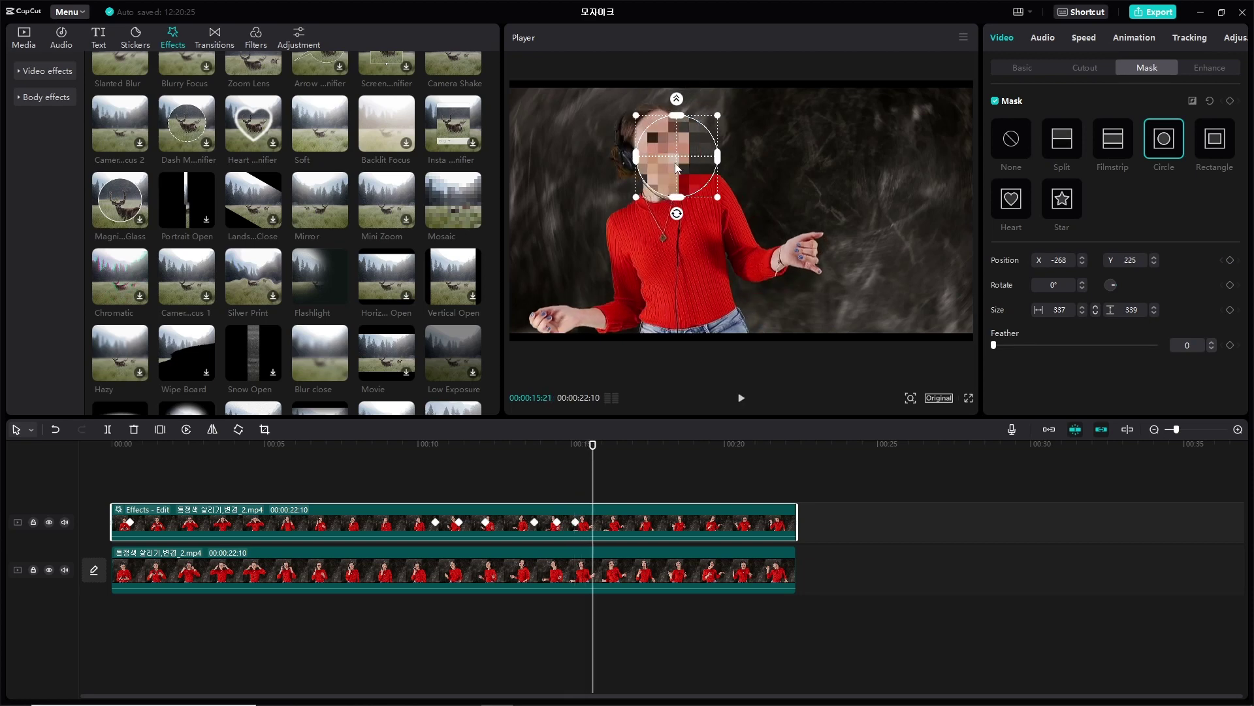
key("space")
mouse_move(658, 144)
left_mouse_down()
mouse_move(675, 155)
mouse_move(718, 130)
mouse_move(673, 166)
mouse_move(679, 157)
left_mouse_up()
Advance in short intervals through the clip's remaining stretches, repositioning the mask over the face to add Position keyframes up to its end
key("space")
key("space")
key("space")
key("space")
key("space")
key("space")
key("space")
key("space")
key("space")
key("space")
key("space")
key("space")
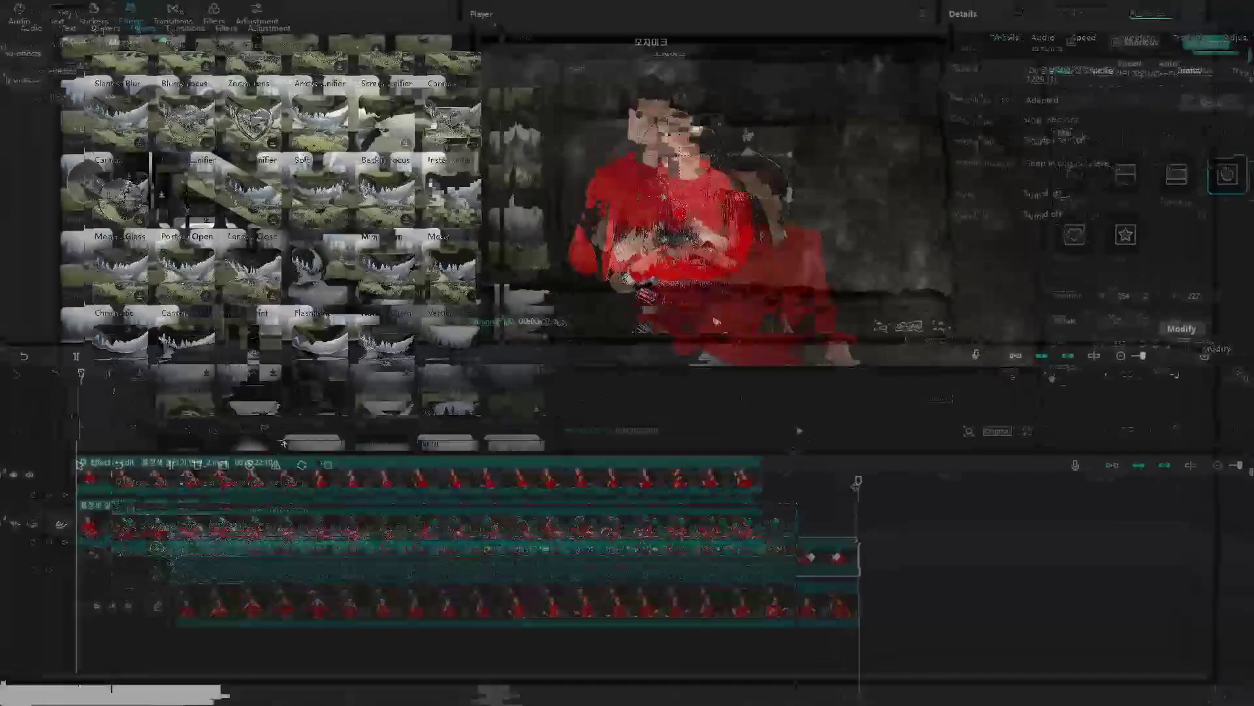
Play back the keyframed video, including once more from the beginning, to check that the mosaic follows the face
key("space")
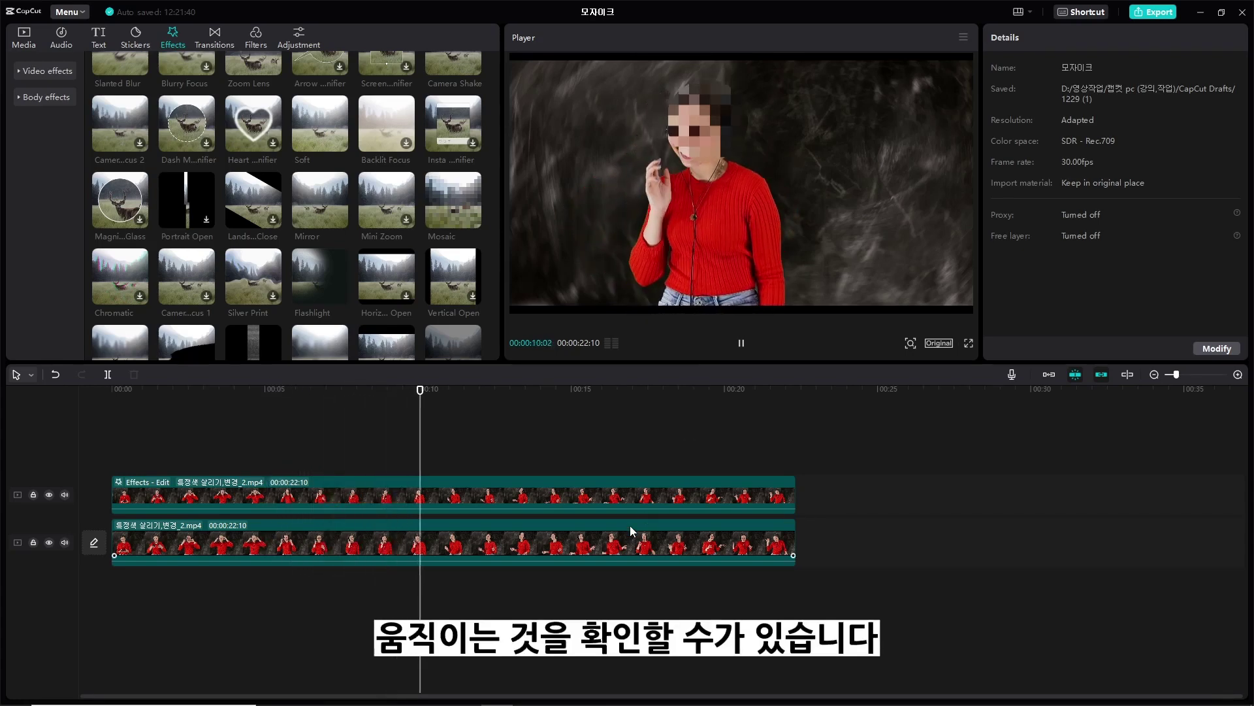
left_click(643, 484)
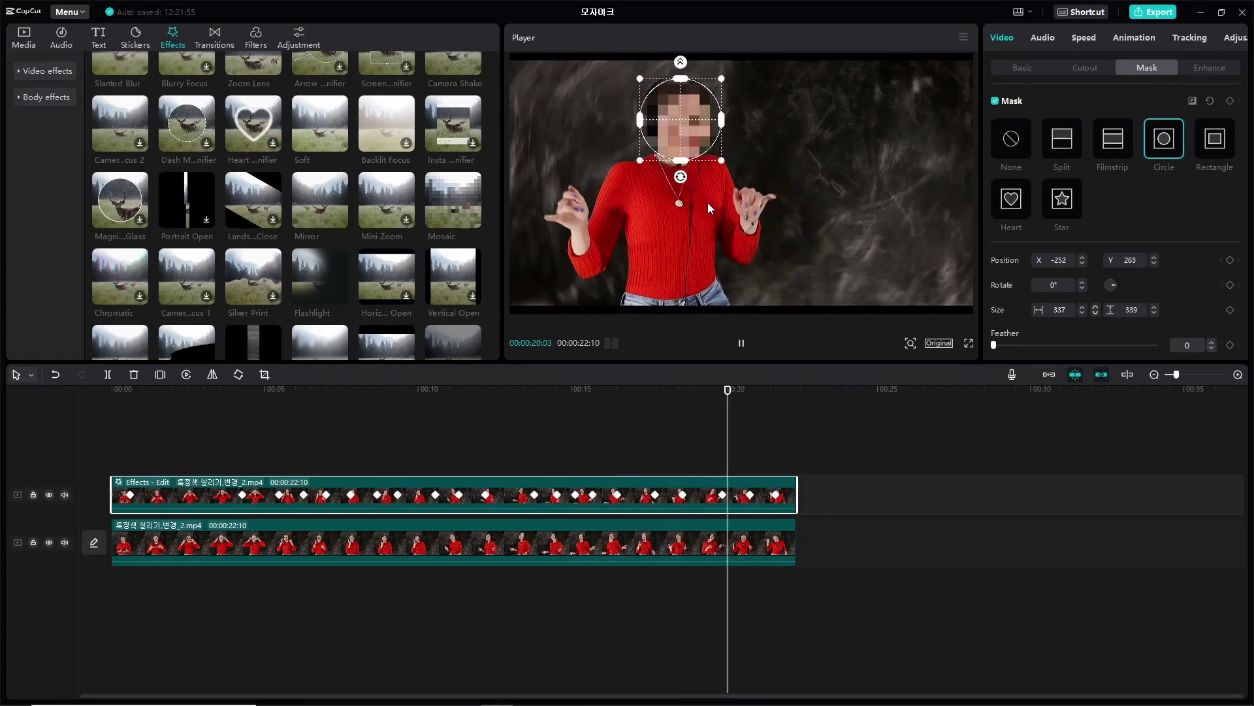
key("space")
left_click(227, 510)
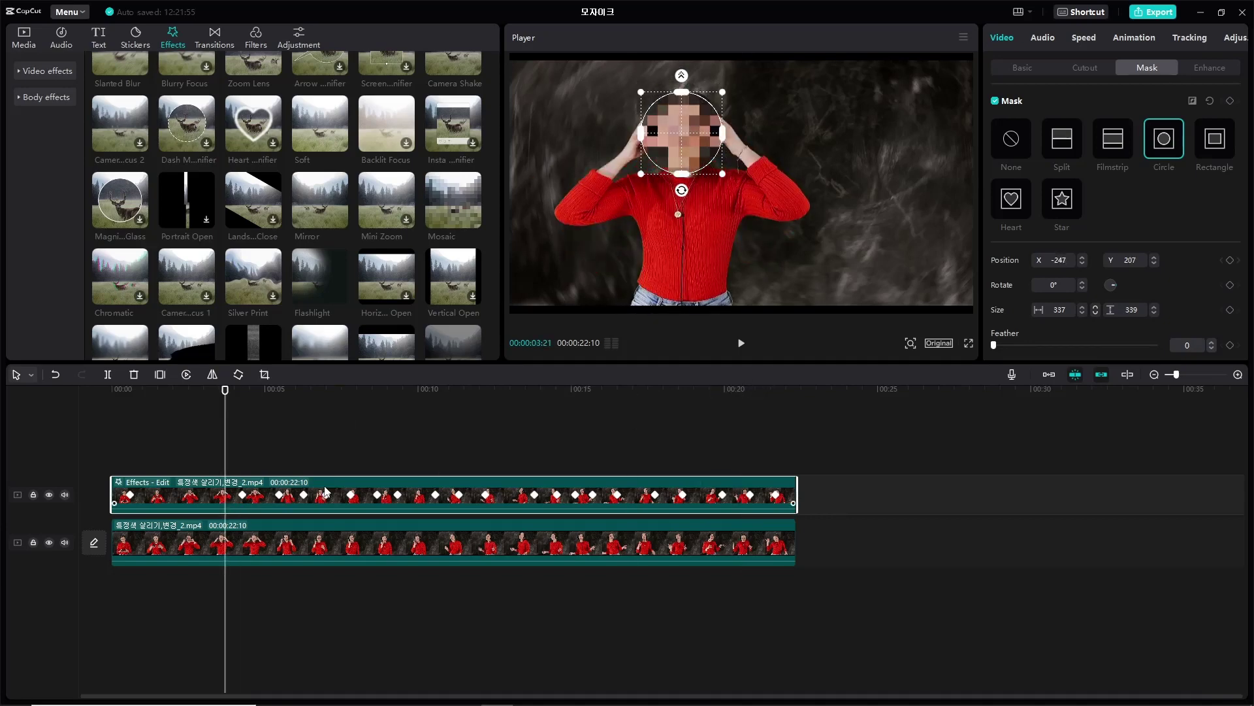
left_click(354, 452)
key("Home")
key("space")
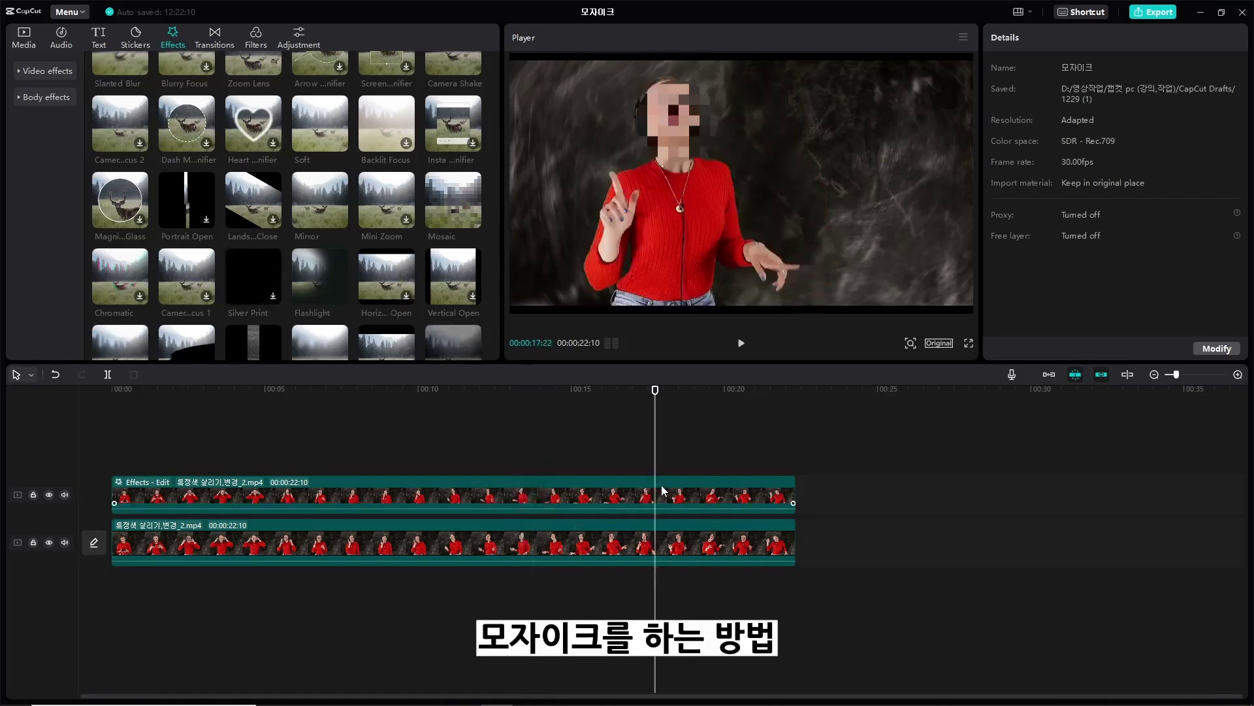
Scrub through the upper clip to review its mask keyframes and display the clip's Tracking options
left_click(663, 495)
left_click_drag(660, 392, 518, 419)
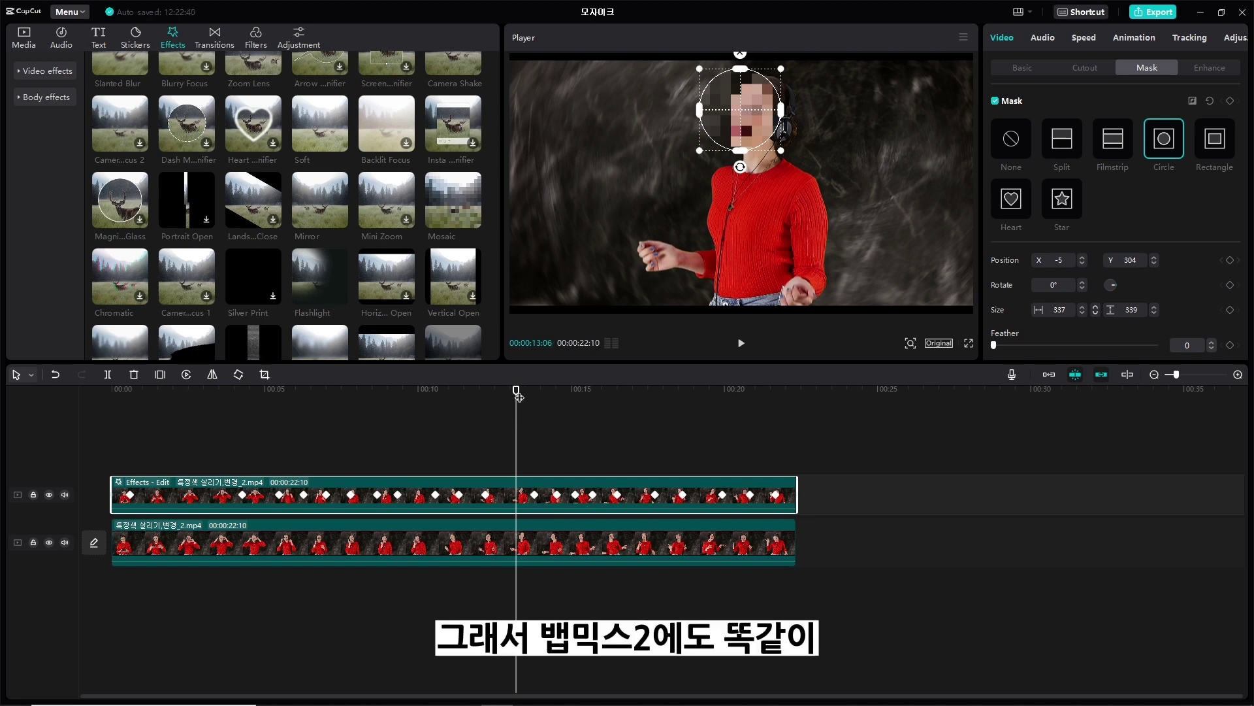
left_click_drag(523, 396, 306, 473)
left_click_drag(309, 406, 584, 412)
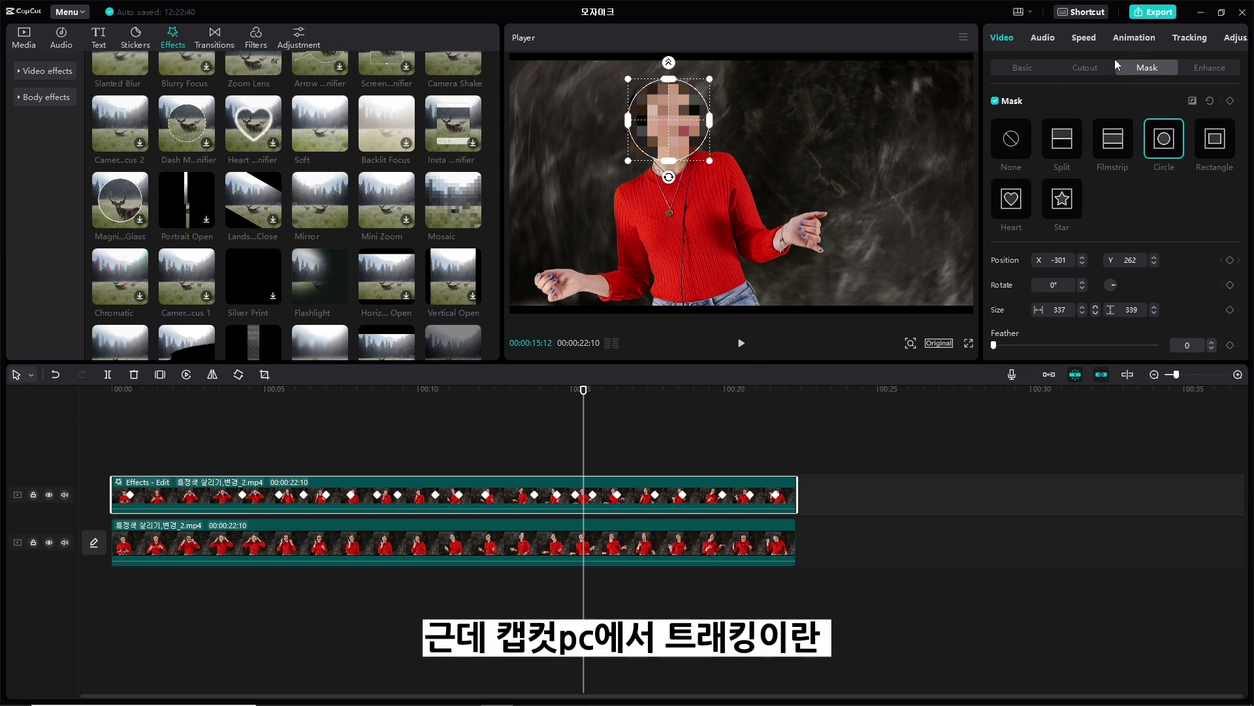
left_click(1188, 39)
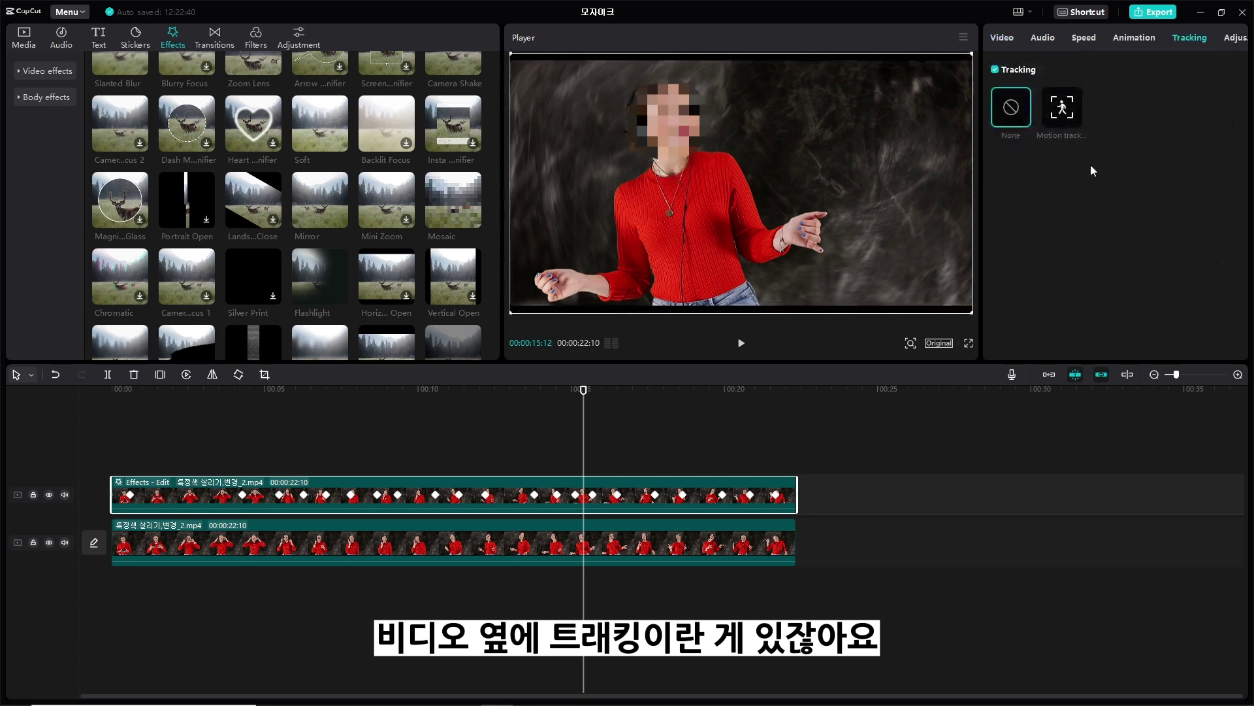